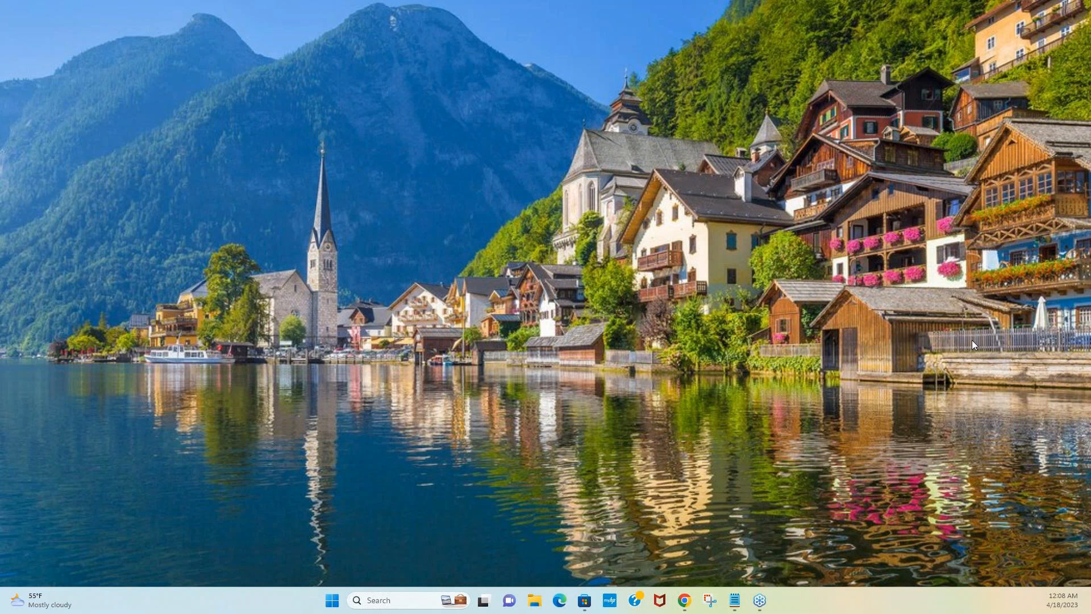
Step: Restore the Notepad note holding the SQL Server 2022 download link from the taskbar
click(735, 600)
Step: Select the download link on line 1 of the note to reach the shared OneDrive folder
click(301, 215)
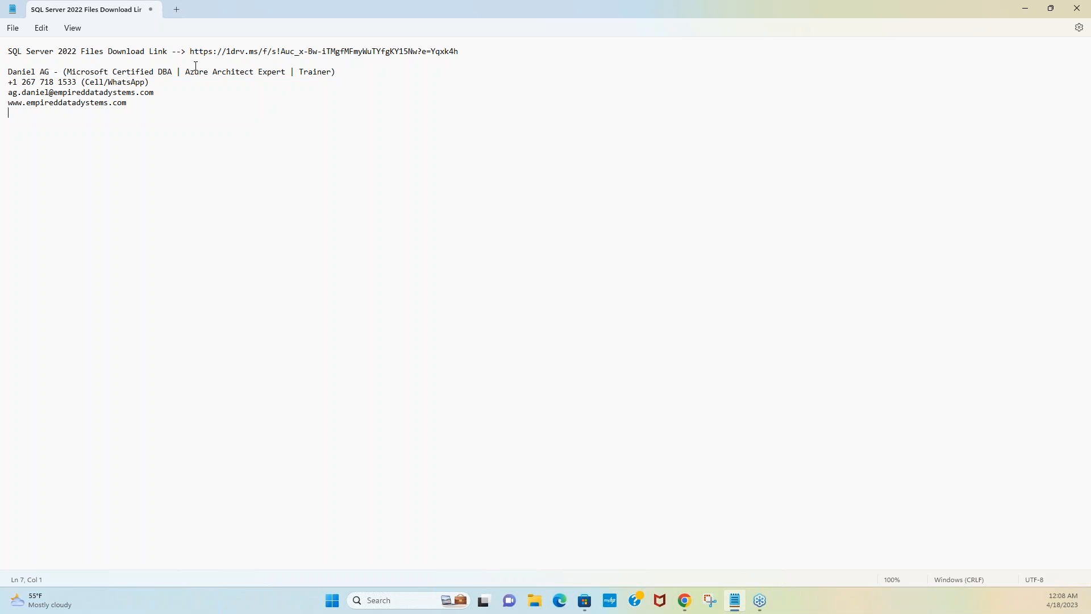
drag(189, 51, 527, 50)
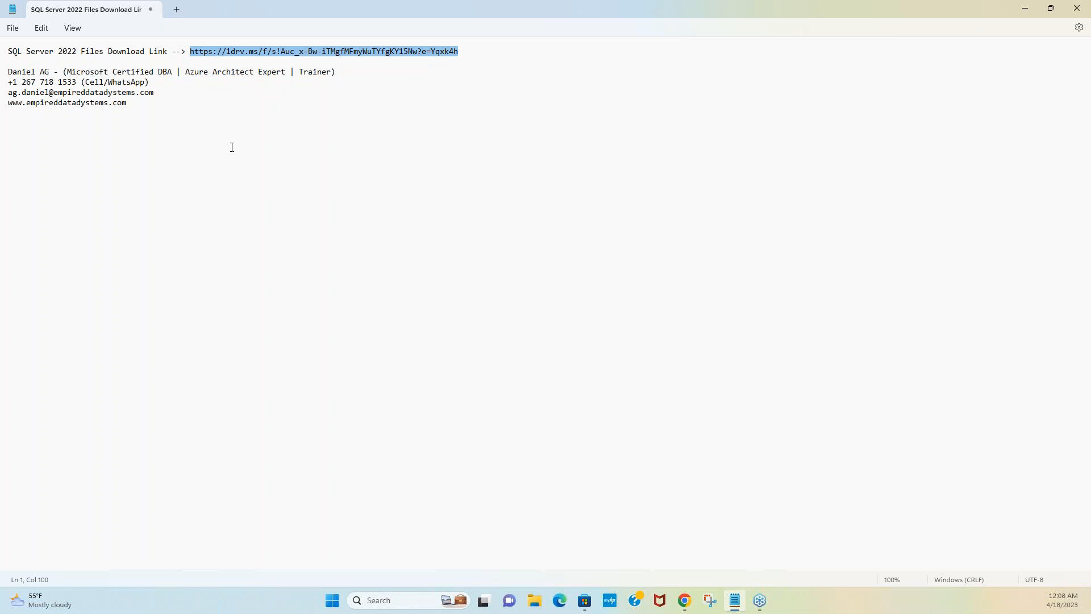
drag(168, 92, 5, 92)
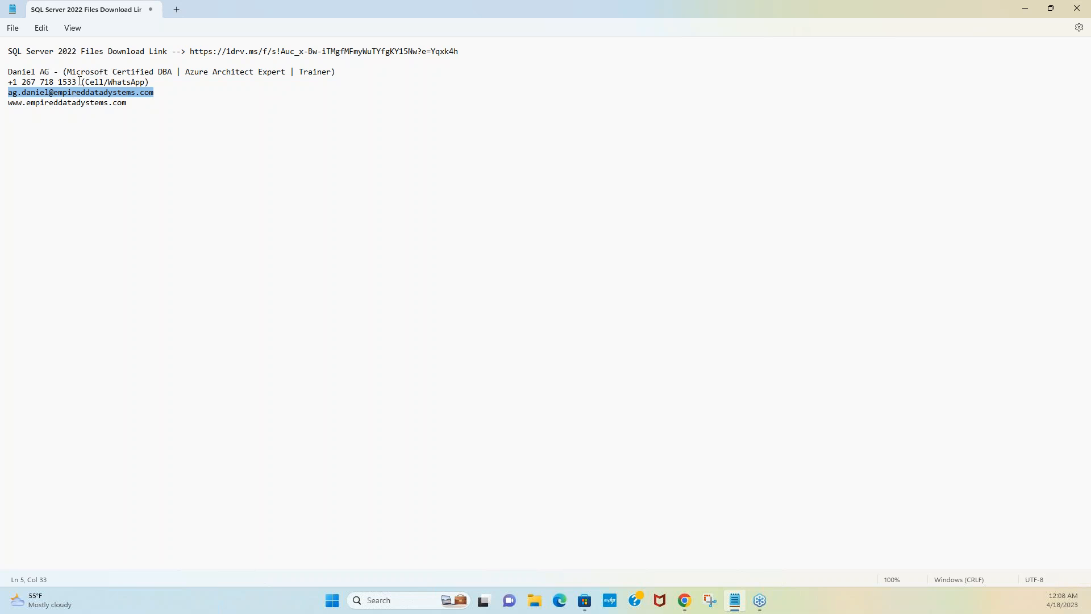
drag(76, 82, 6, 80)
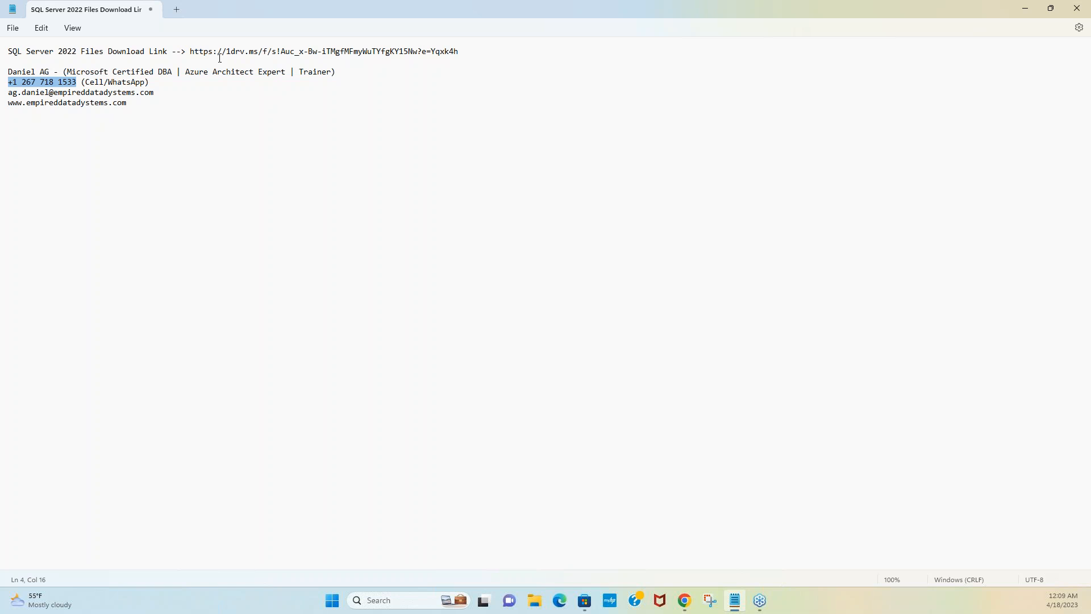
drag(191, 51, 462, 52)
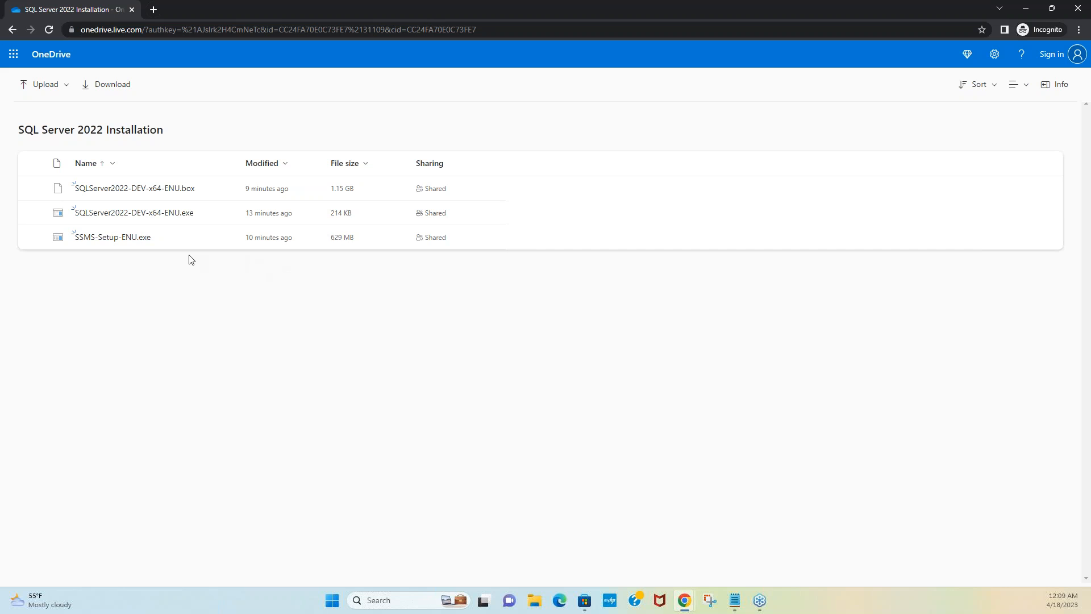
Step: Download the .box, the .exe and SSMS-Setup-ENU.exe, each through its Download action
right_click(131, 189)
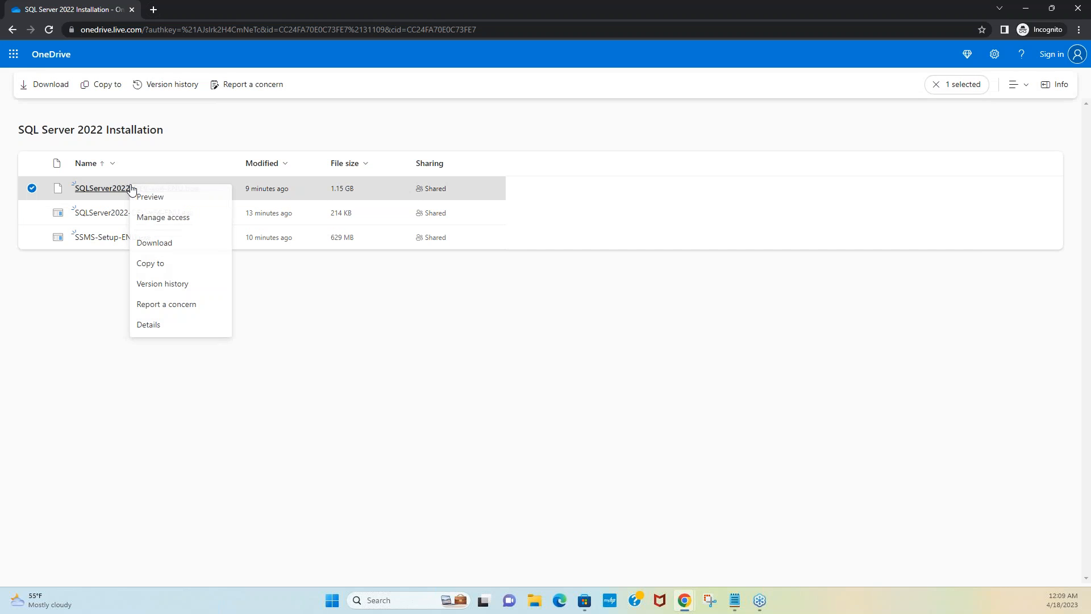
click(152, 245)
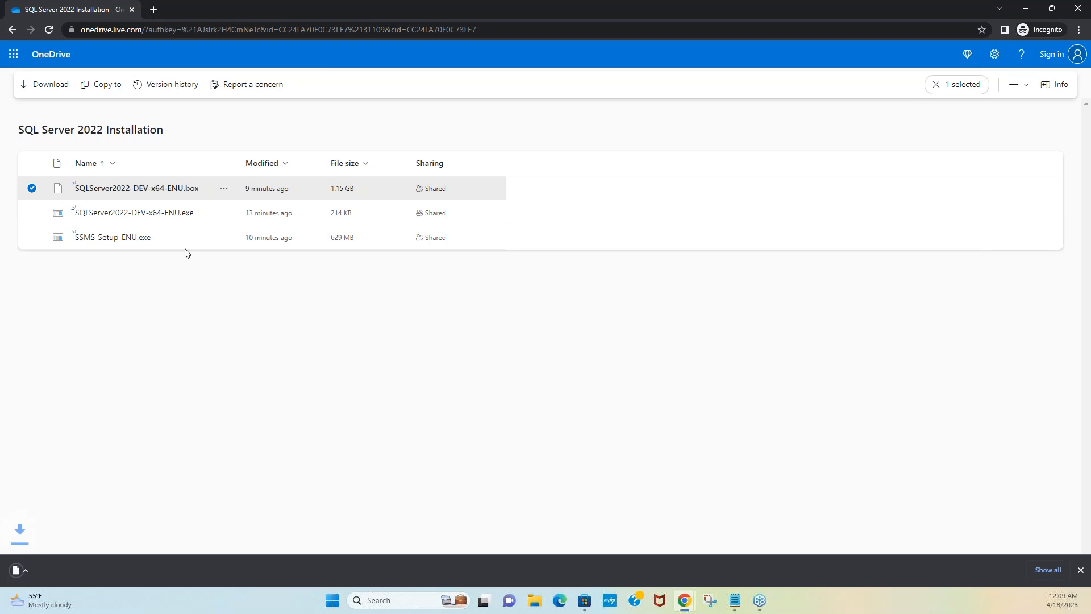
right_click(149, 216)
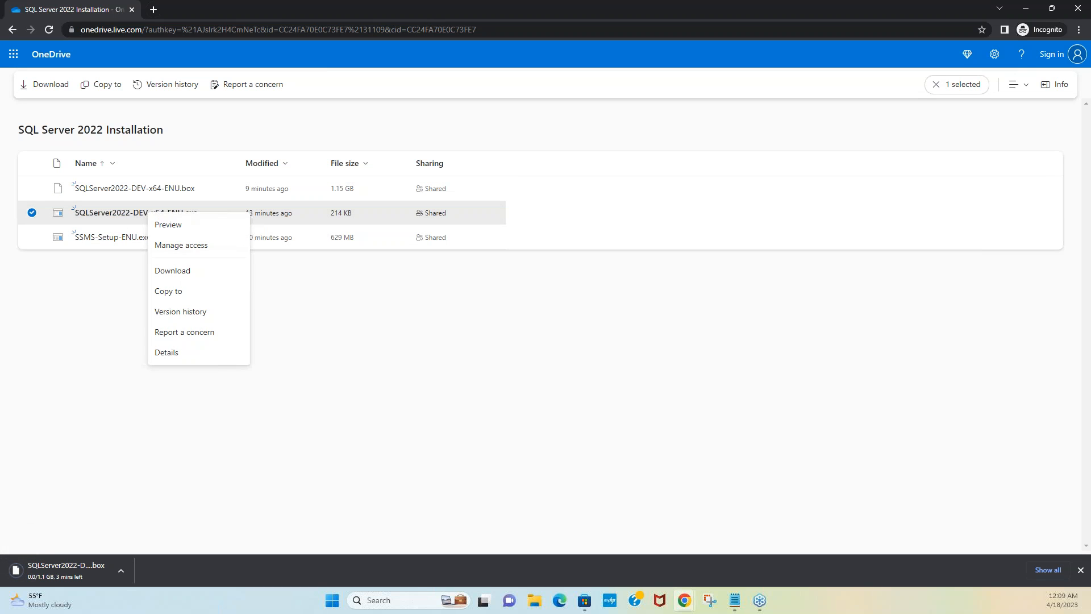
click(175, 273)
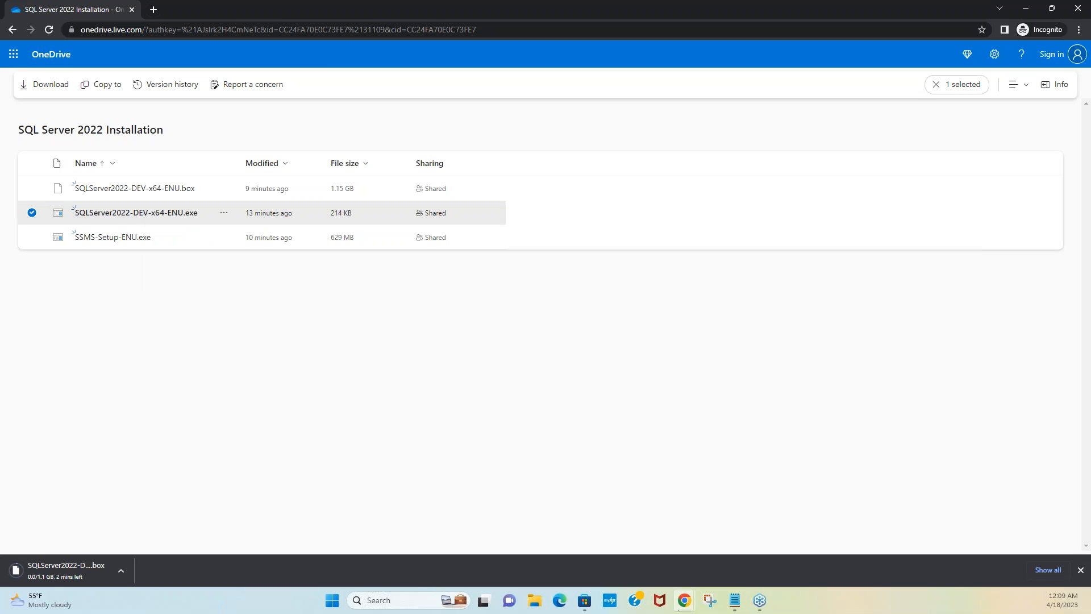
right_click(127, 238)
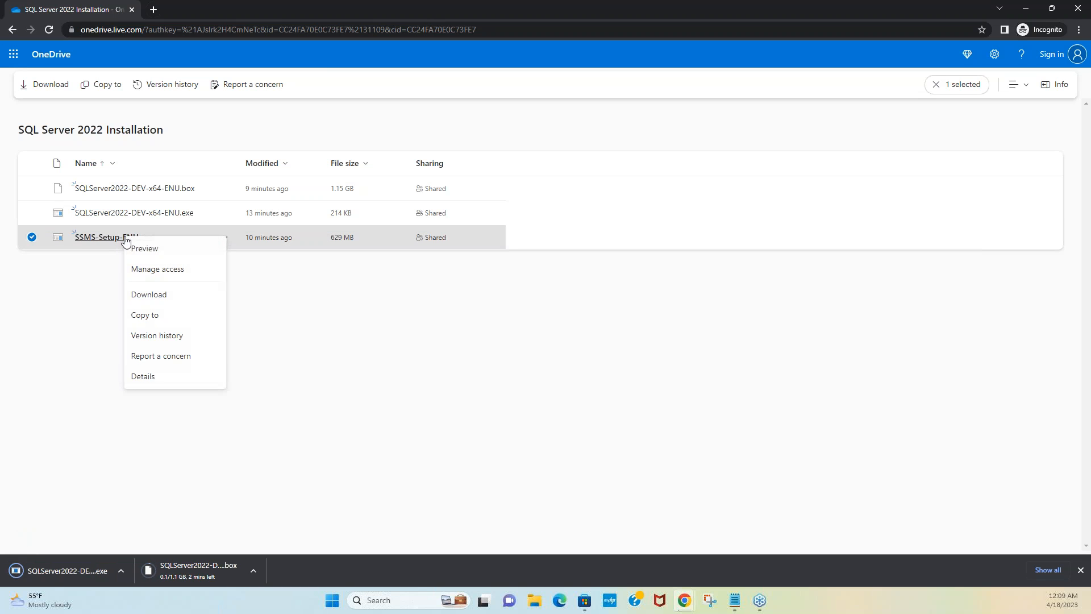
click(155, 294)
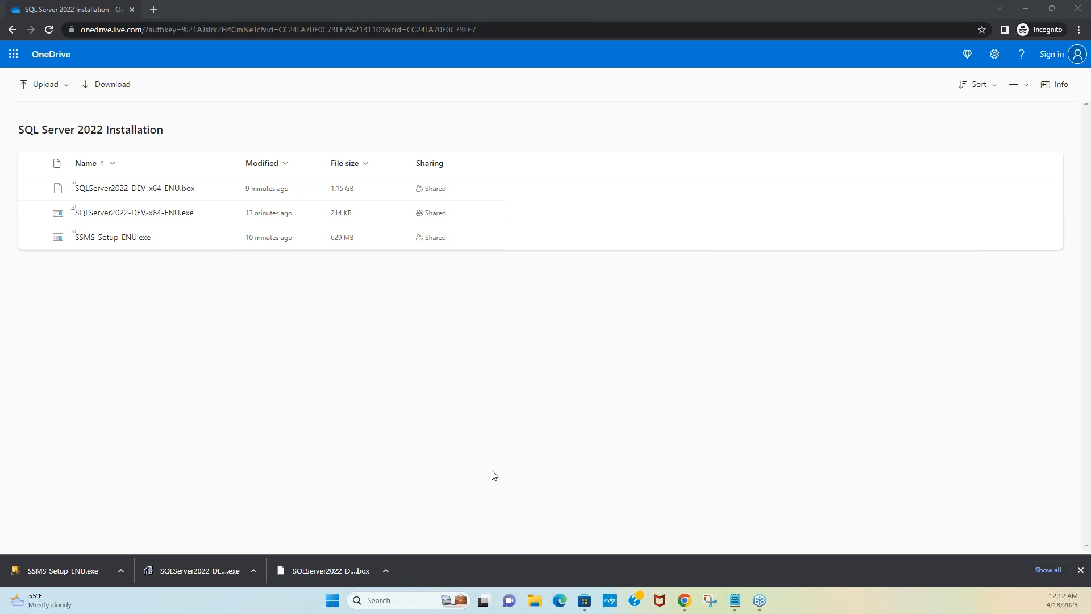
Step: Copy the three SQL Server and SSMS installers from Downloads, then go to the Windows (C:) drive
click(537, 606)
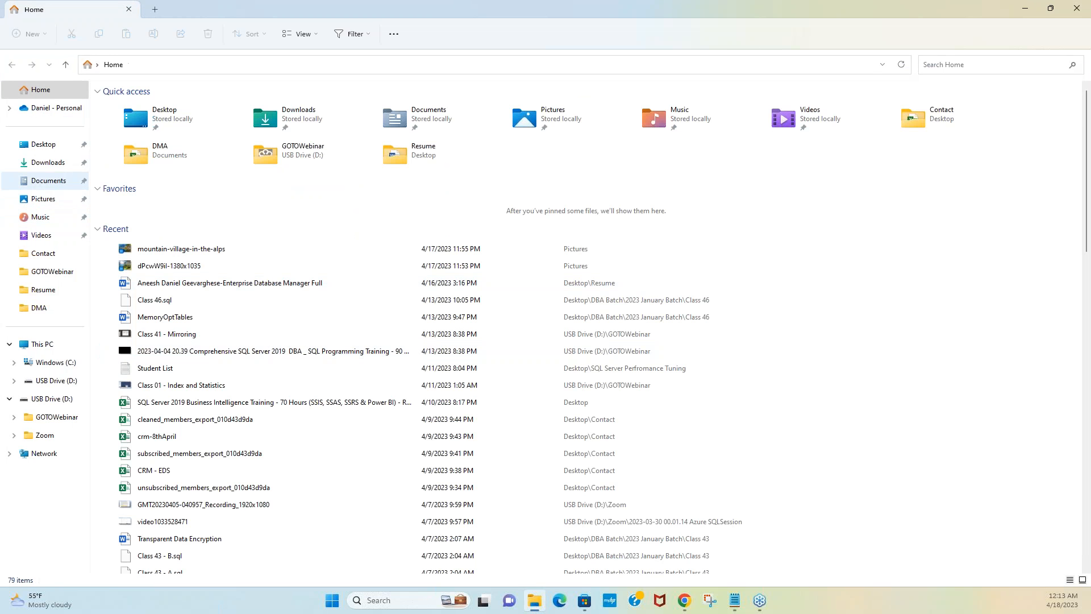
click(57, 166)
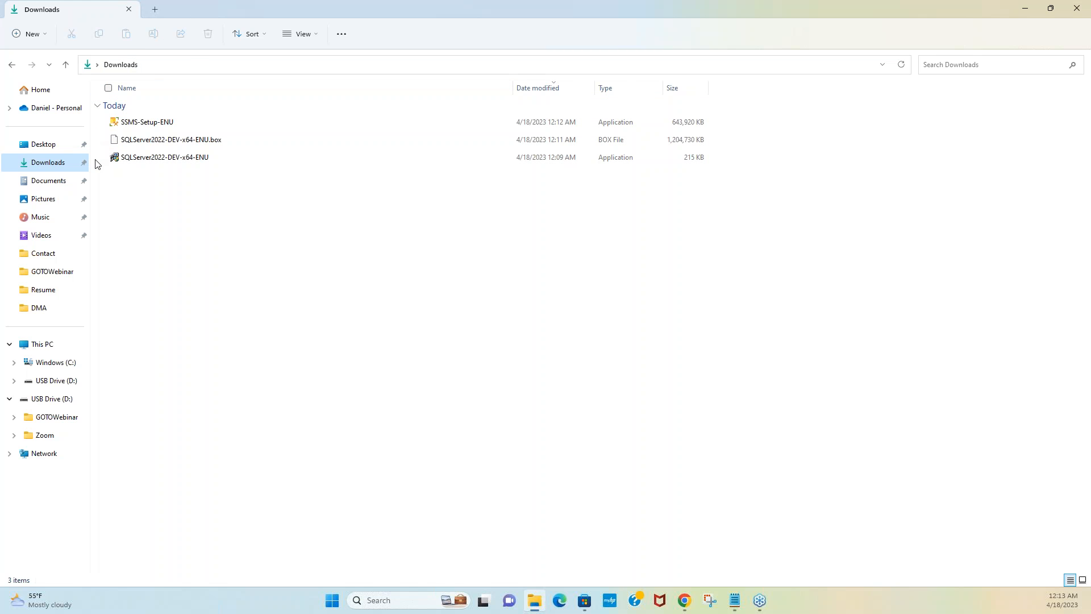
click(131, 163)
click(104, 140)
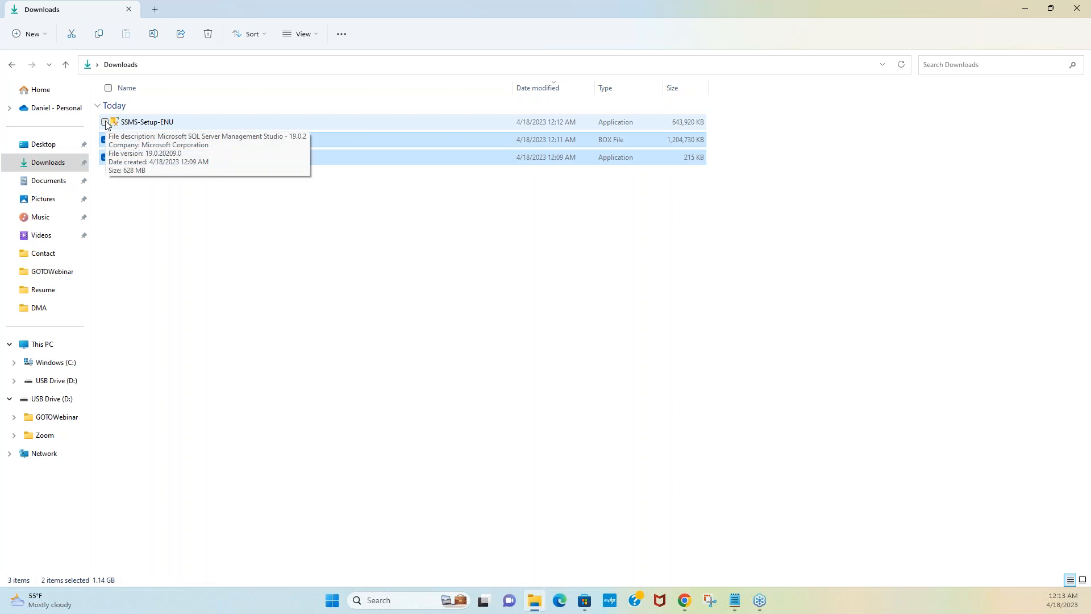
click(105, 122)
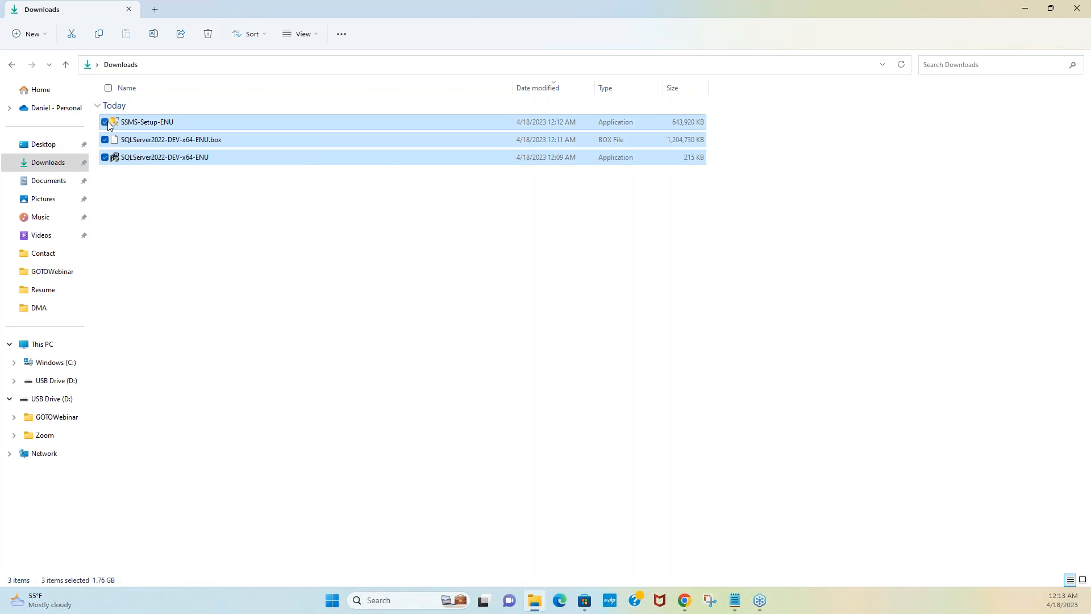
right_click(183, 121)
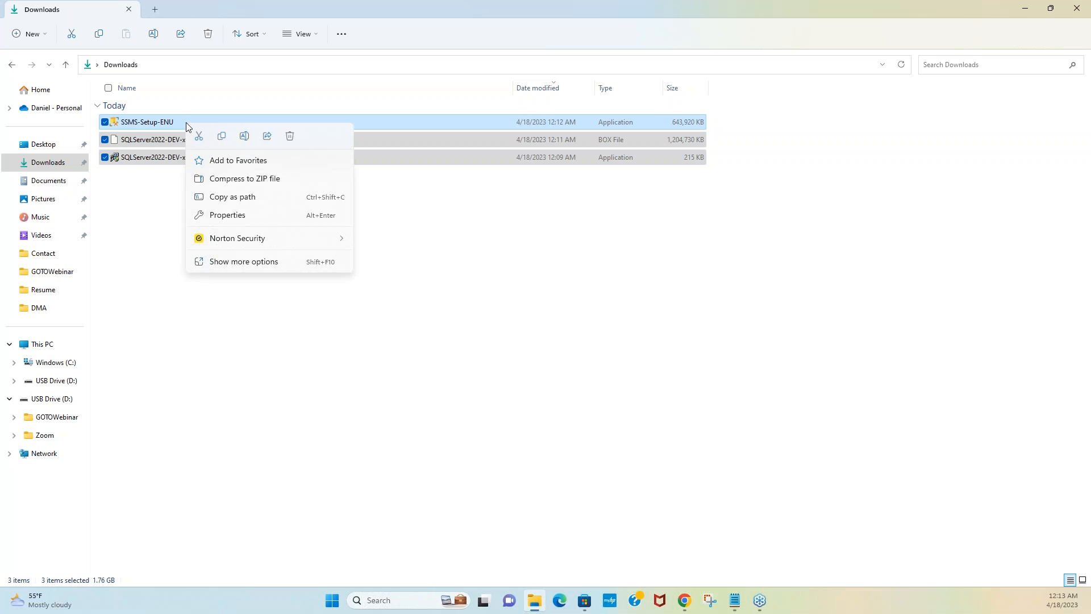
click(222, 137)
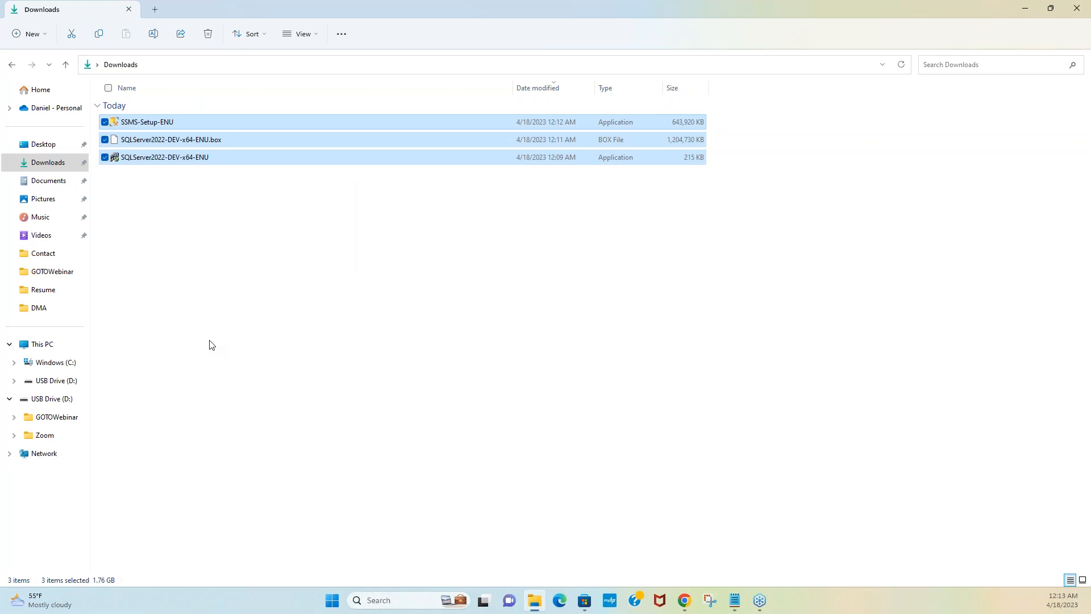
click(65, 363)
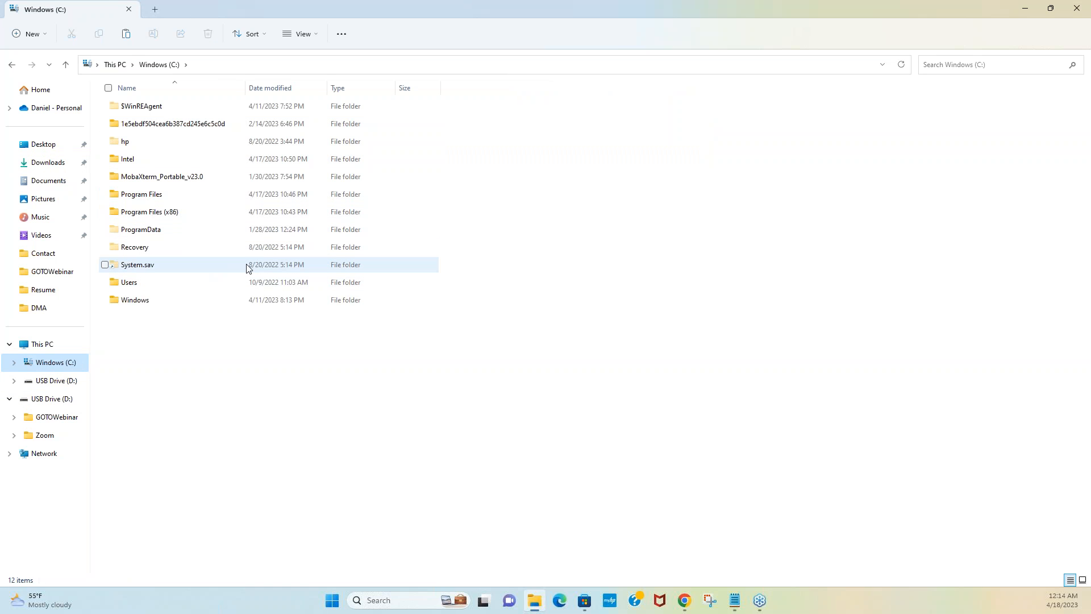
Step: Make a new C: folder named 'SQL Server 2022 Installation Files' and open it
right_click(282, 398)
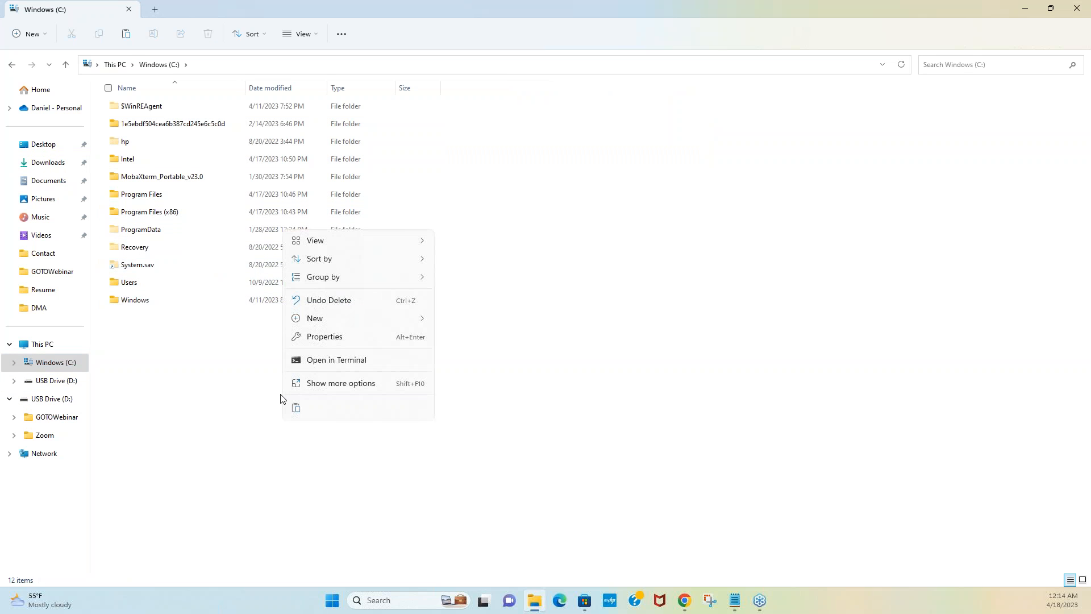
mouse_move(338, 316)
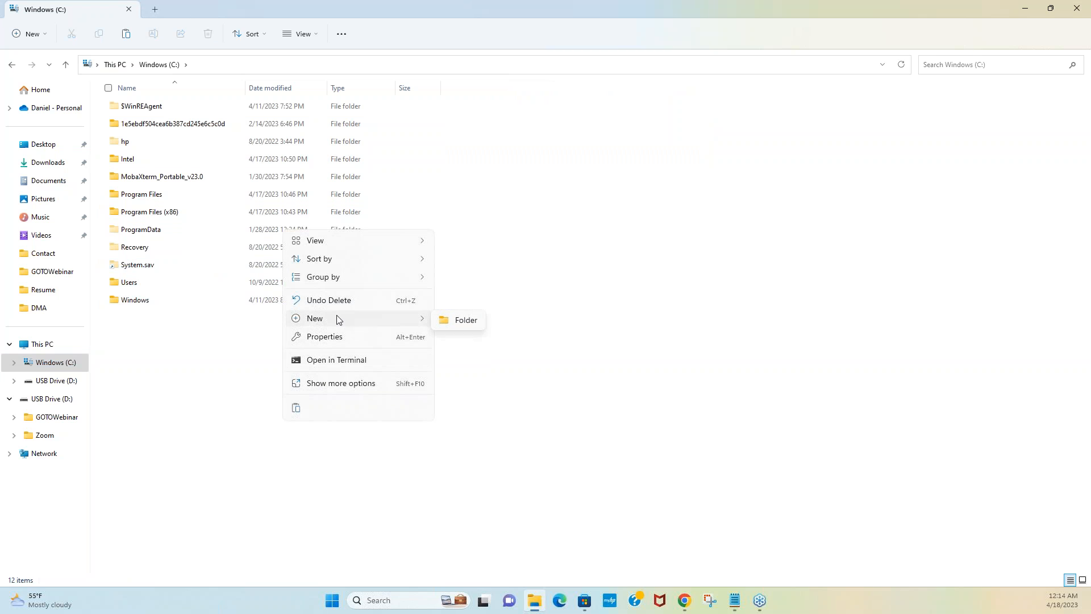
click(460, 321)
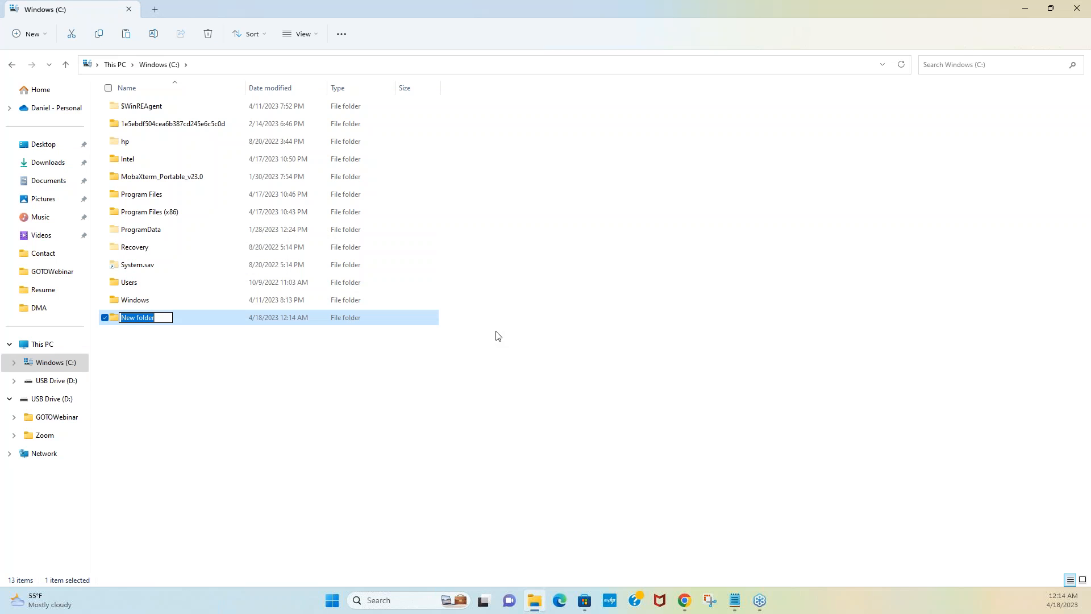
text(SQL Server 2022 Installa)
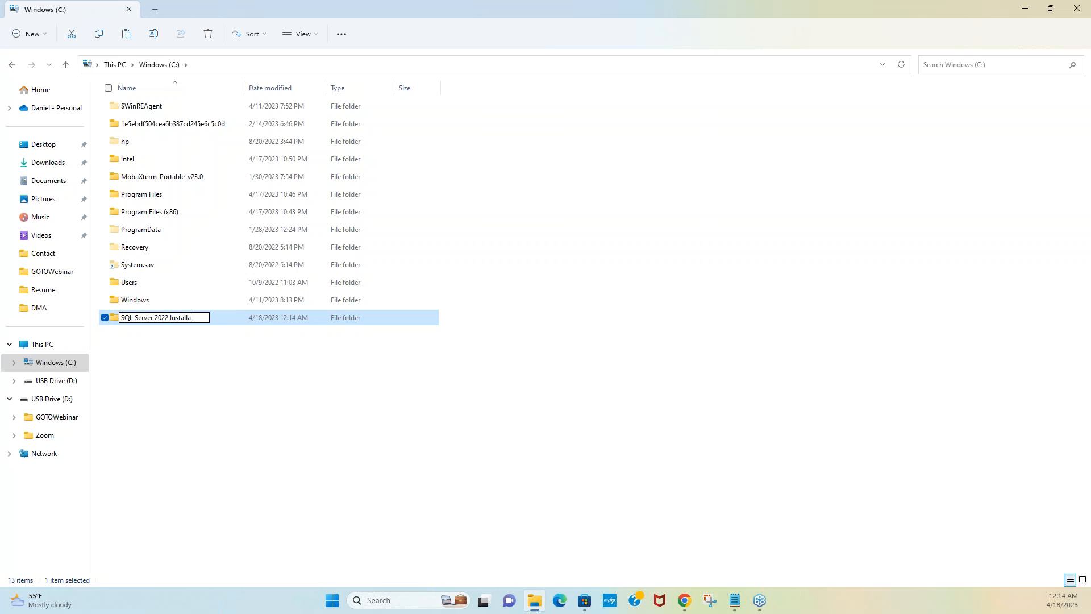
text(tion Files)
click(489, 397)
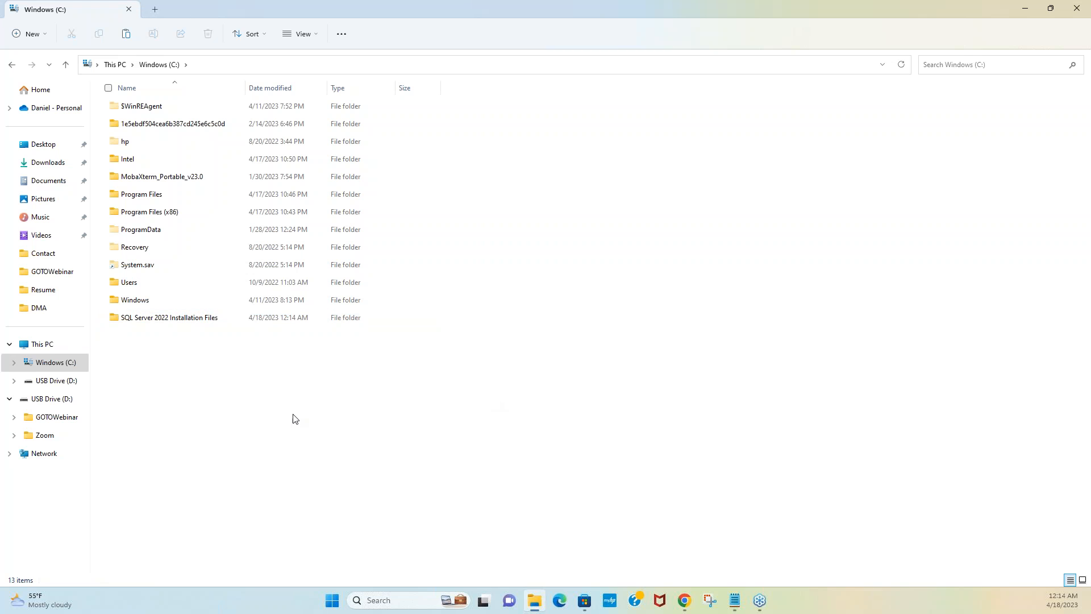
double_click(202, 319)
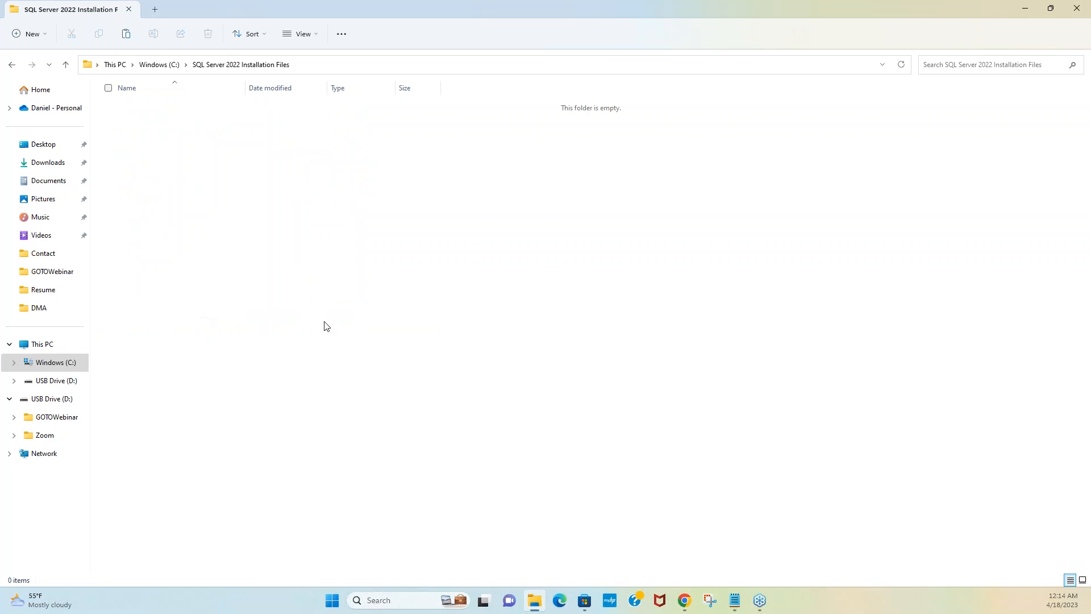
Step: Paste the three copied installers into C:\SQL Server 2022 Installation Files
right_click(354, 305)
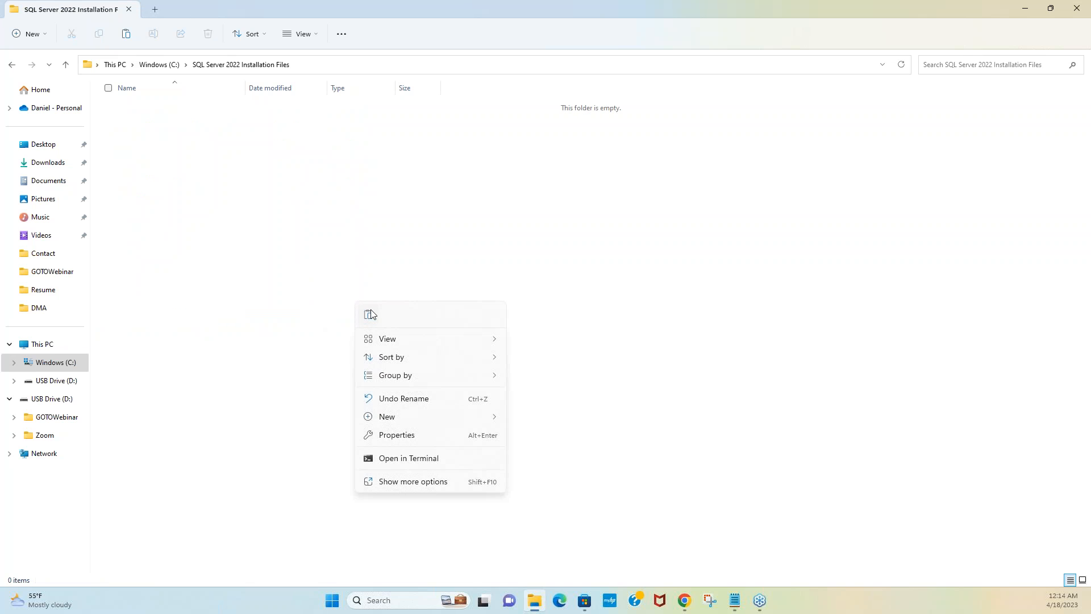
click(368, 316)
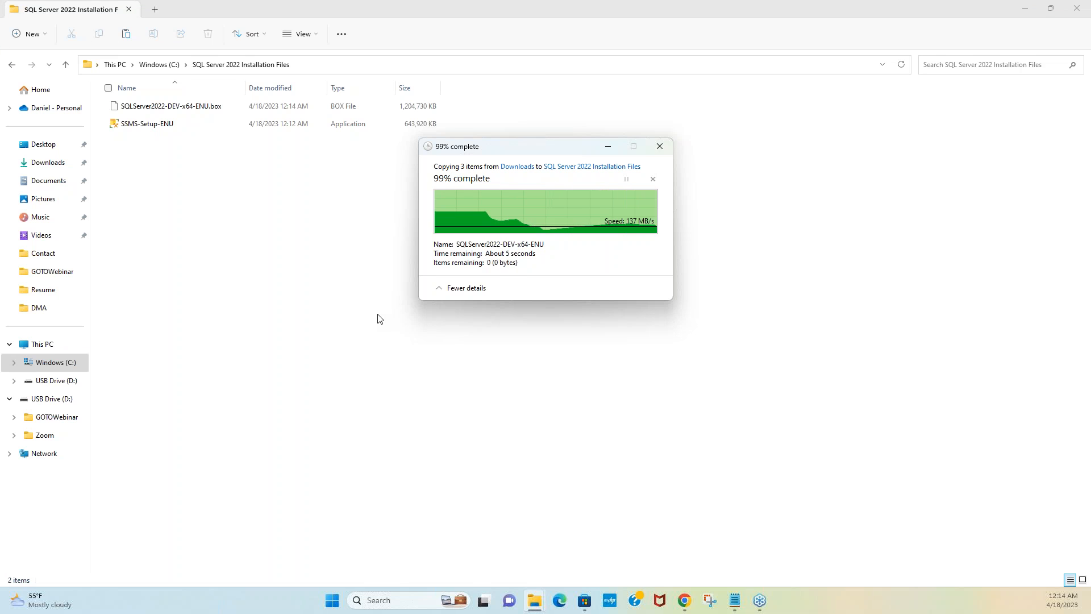
click(380, 318)
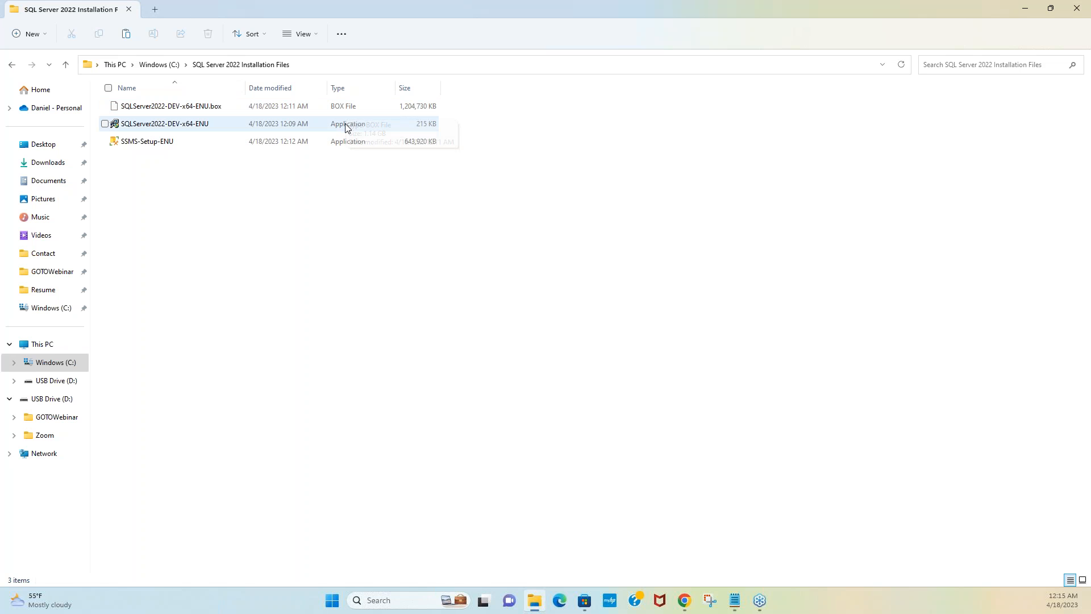
Step: Run SQLServer2022-DEV-x64-ENU as administrator and accept the default extraction folder
right_click(195, 126)
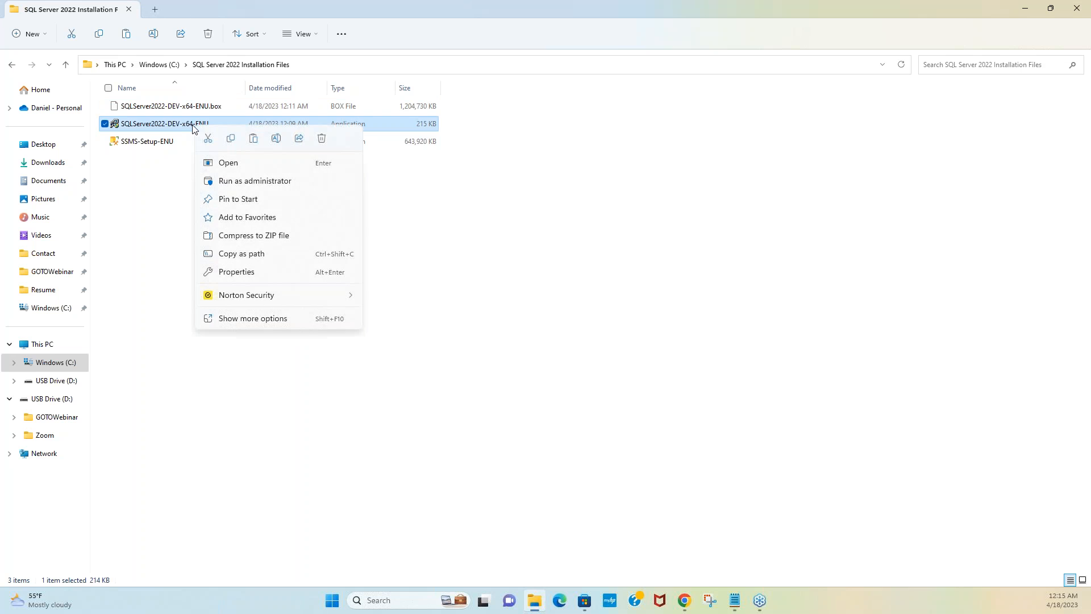
click(250, 180)
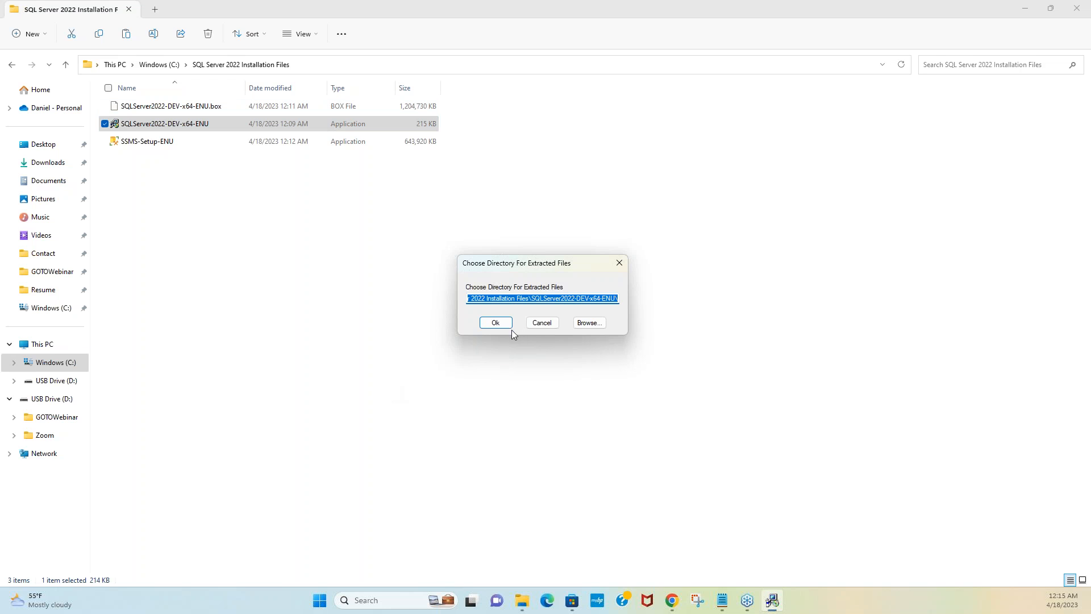
click(495, 327)
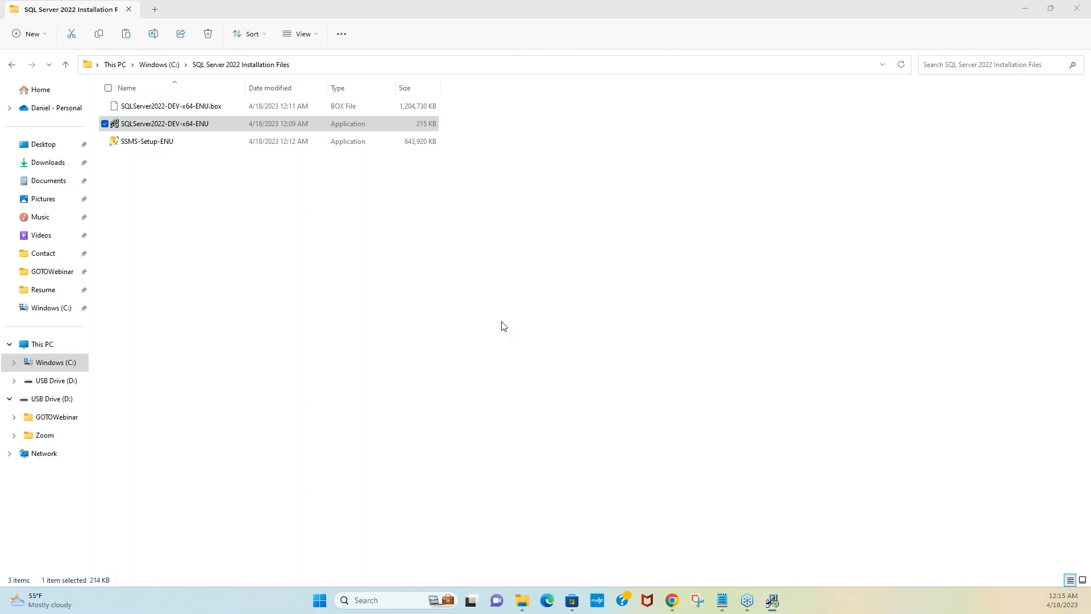
Step: Wait for the package extraction to finish, then close the SQL Server Installation Center
drag(772, 208, 560, 277)
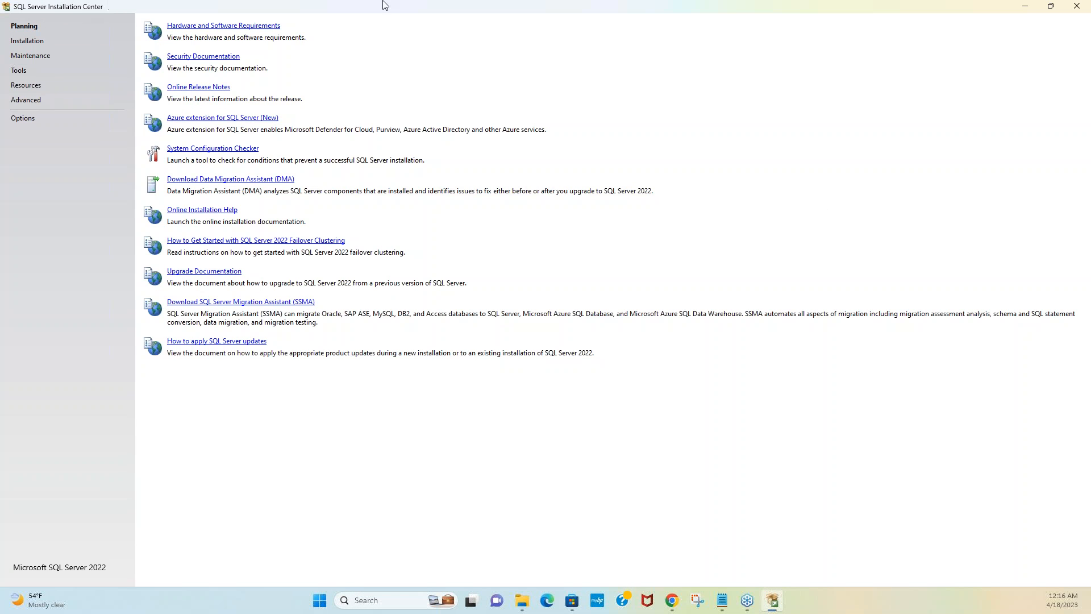
click(1076, 7)
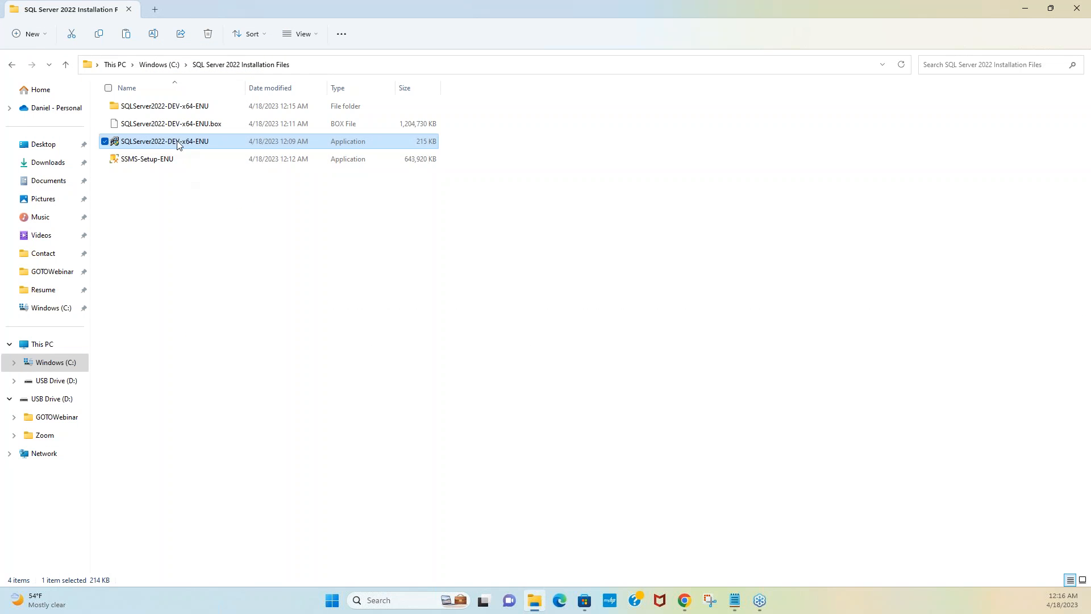
Step: Open the extracted SQLServer2022-DEV-x64-ENU folder and run SETUP as administrator
double_click(168, 108)
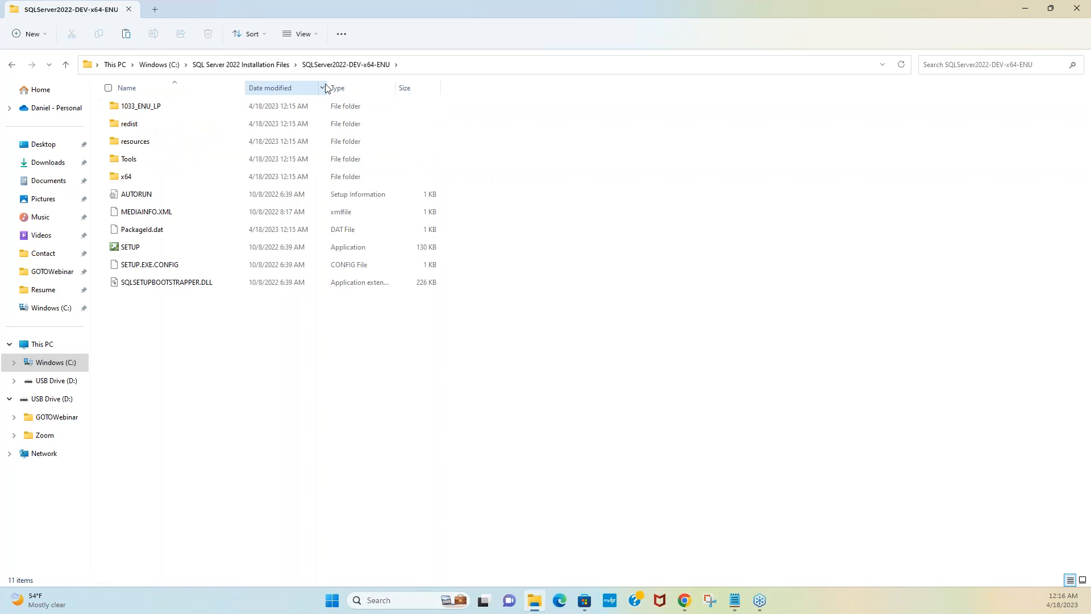
right_click(123, 248)
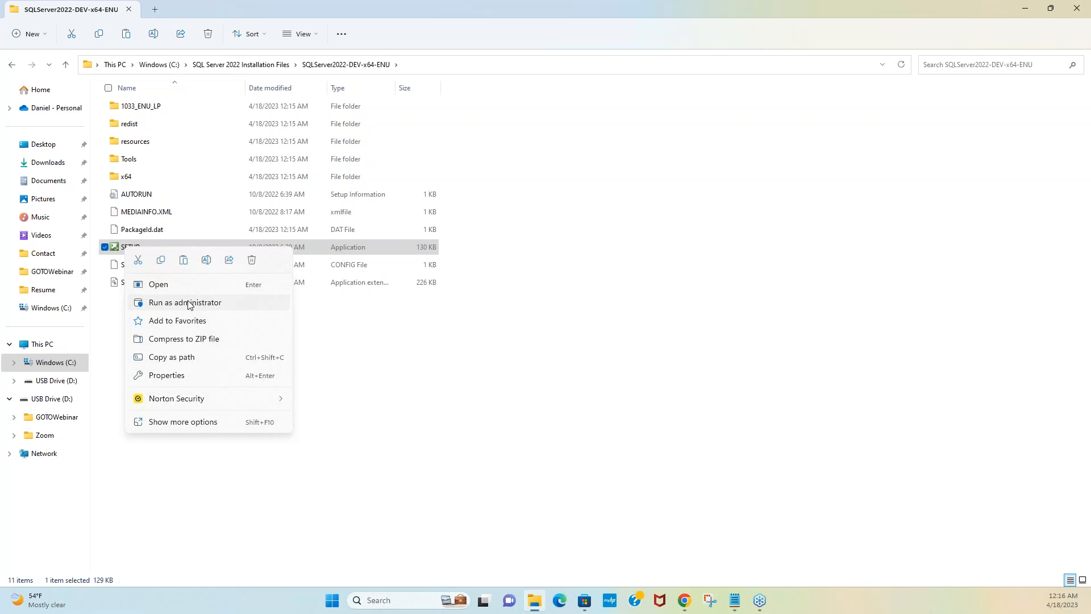
click(188, 303)
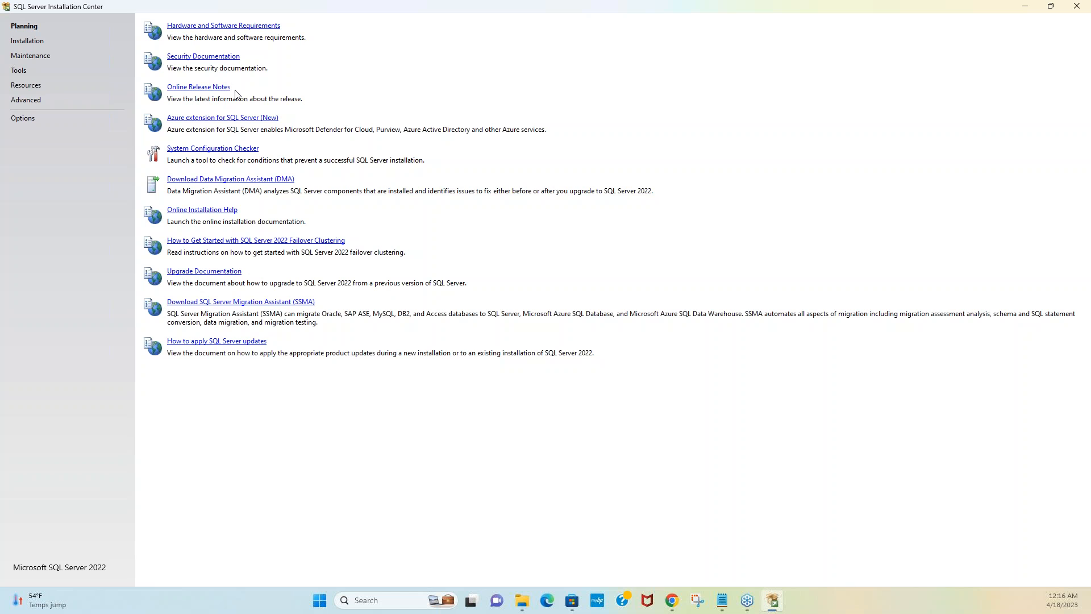
Step: Choose Installation, then 'New SQL Server standalone installation' to launch the setup wizard
click(32, 43)
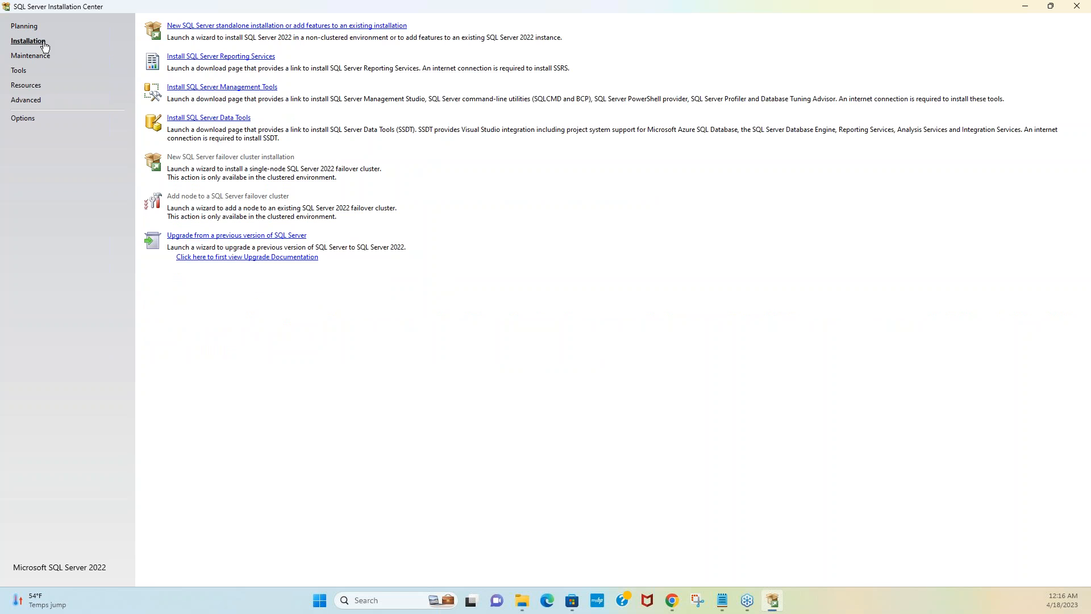
click(245, 27)
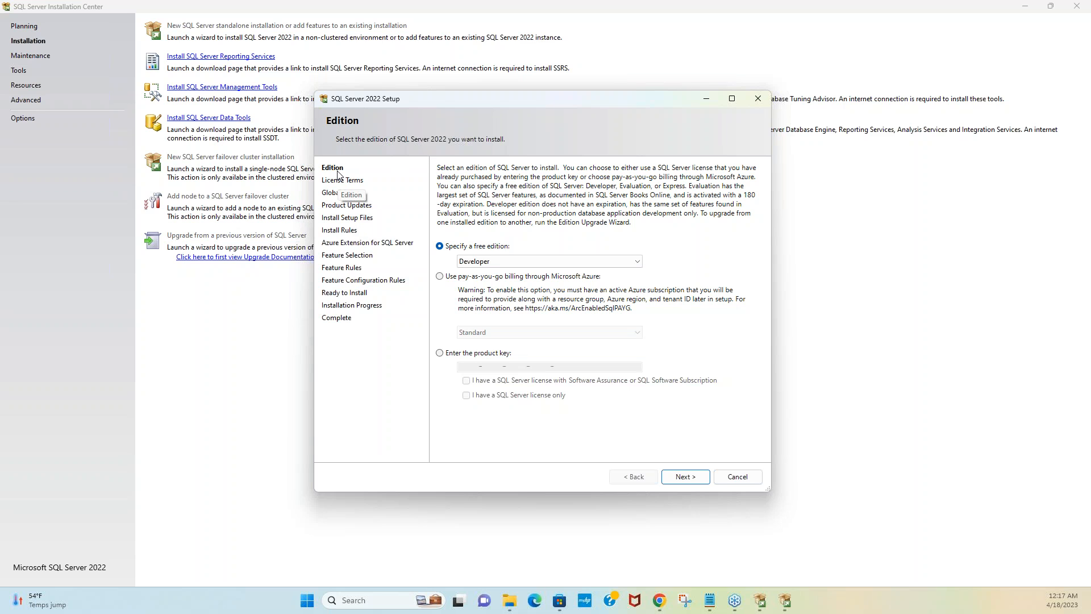
Step: Keep the free Developer edition, not Evaluation or a product key, and continue to License Terms
click(486, 265)
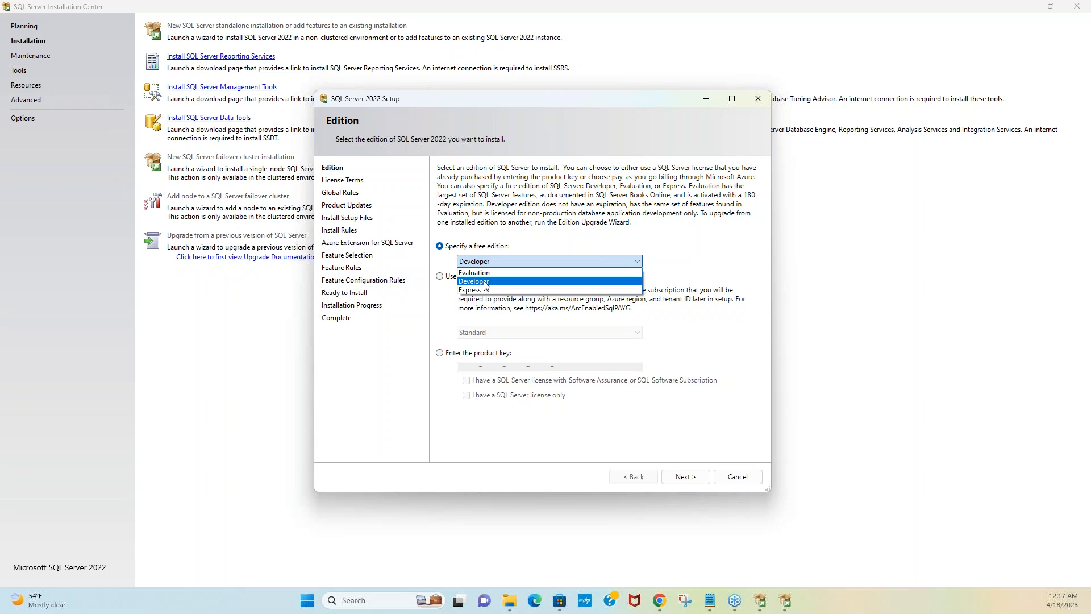
click(486, 273)
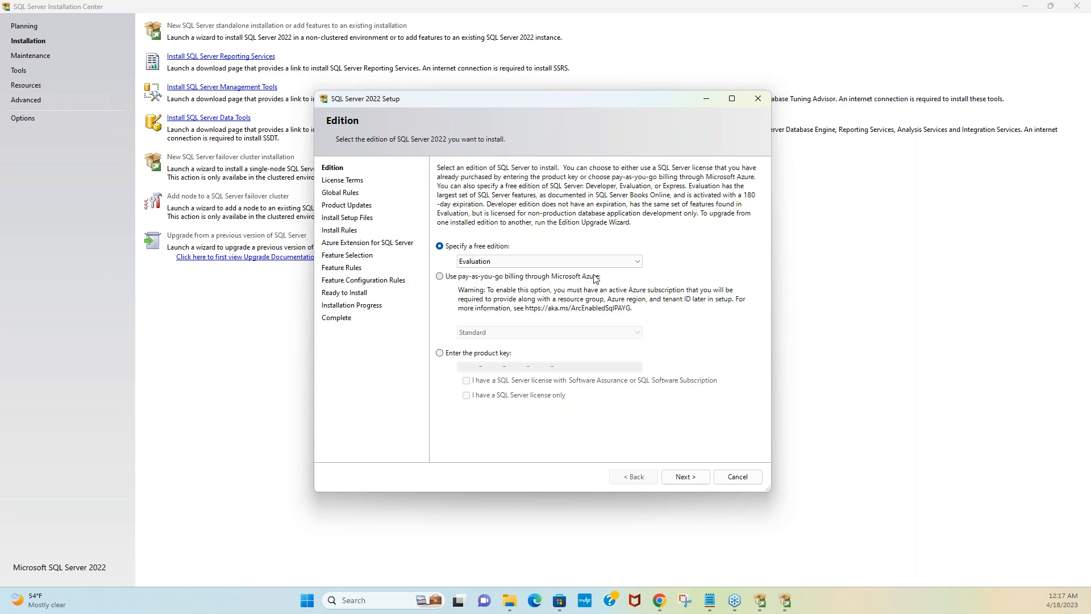
click(486, 263)
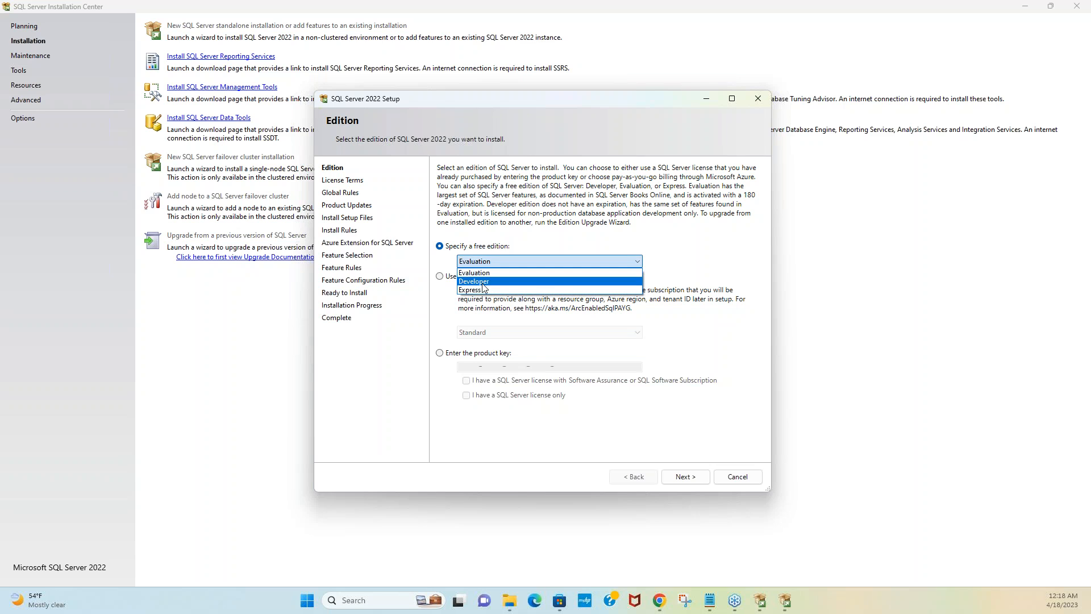
click(484, 282)
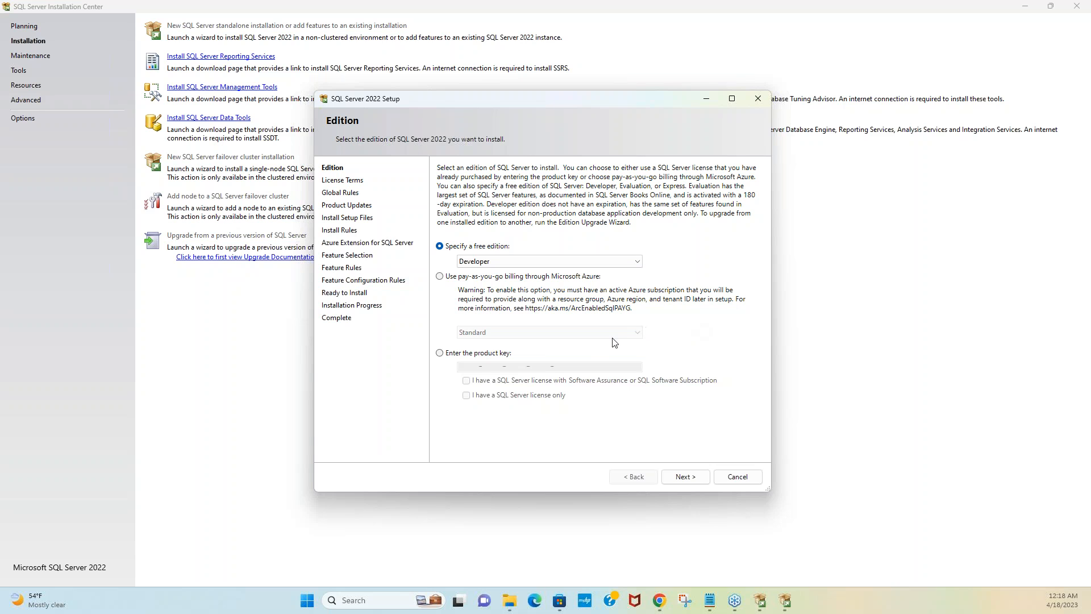
click(484, 357)
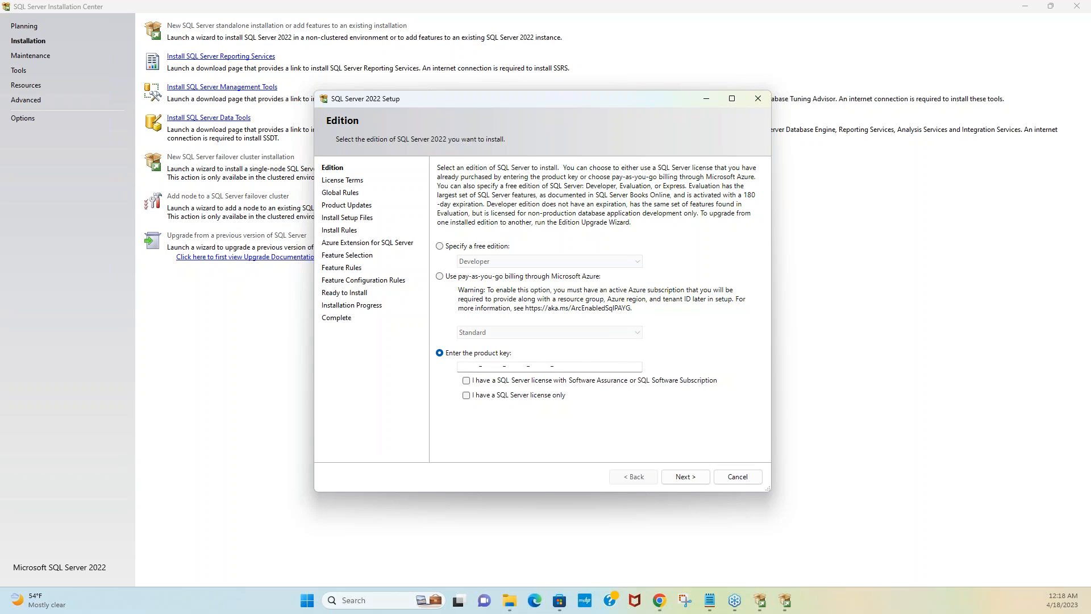
click(440, 247)
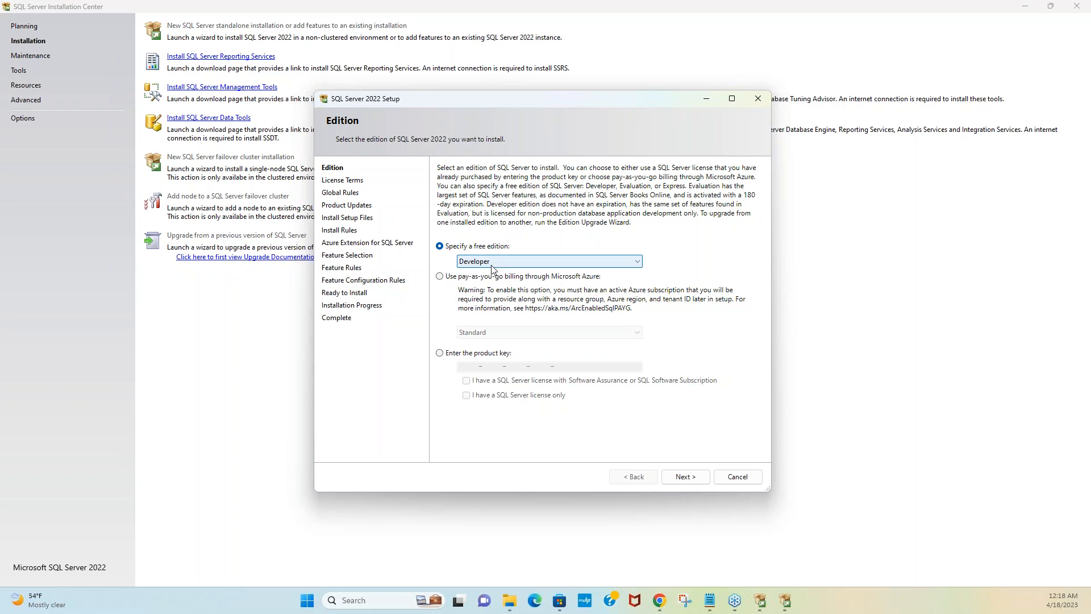
click(698, 482)
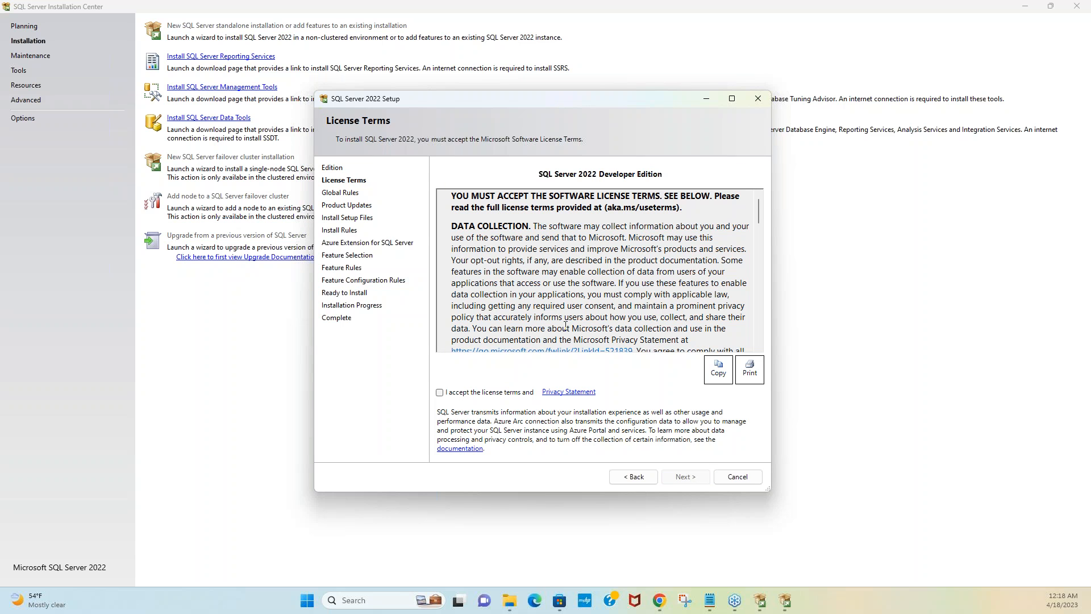
Step: Accept the license terms, pass Global Rules and Product Updates, and open the detailed Install Rules report
click(440, 392)
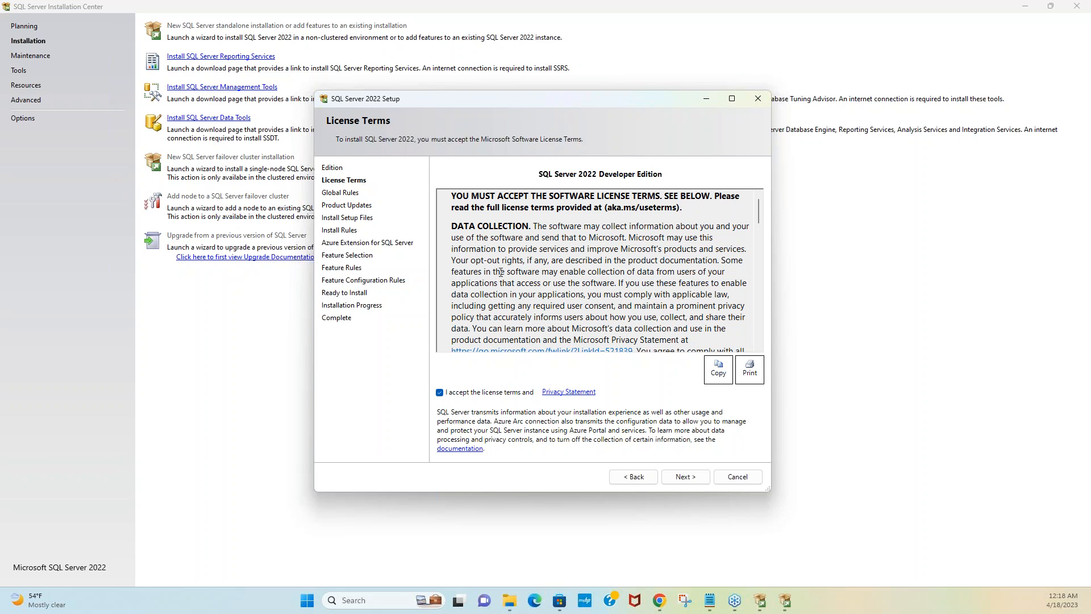
click(699, 481)
click(699, 482)
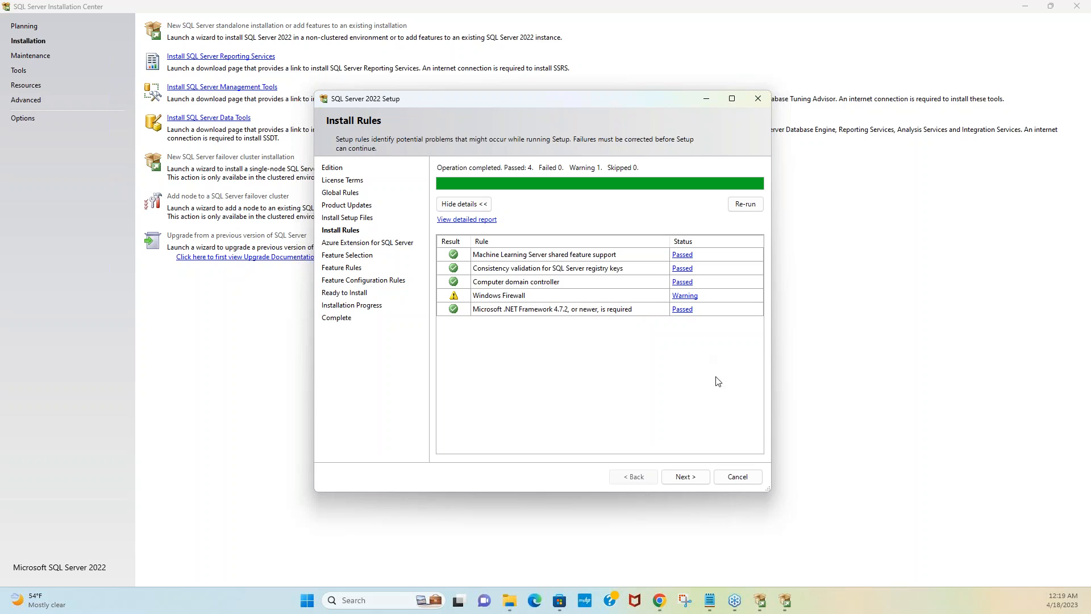
click(462, 221)
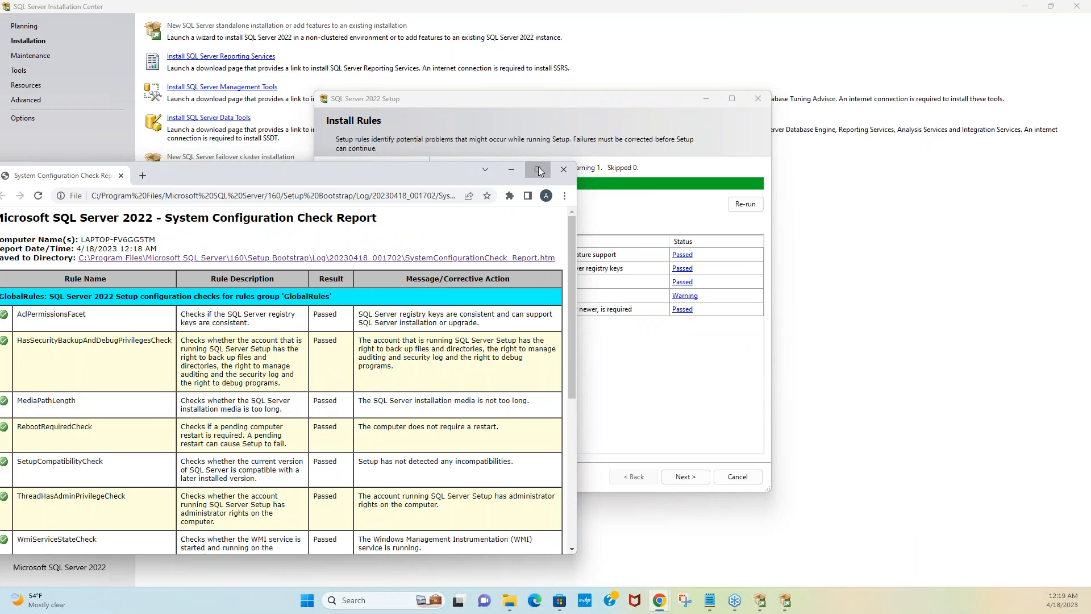
Step: Maximize the System Configuration Check Report window, then close it
click(538, 170)
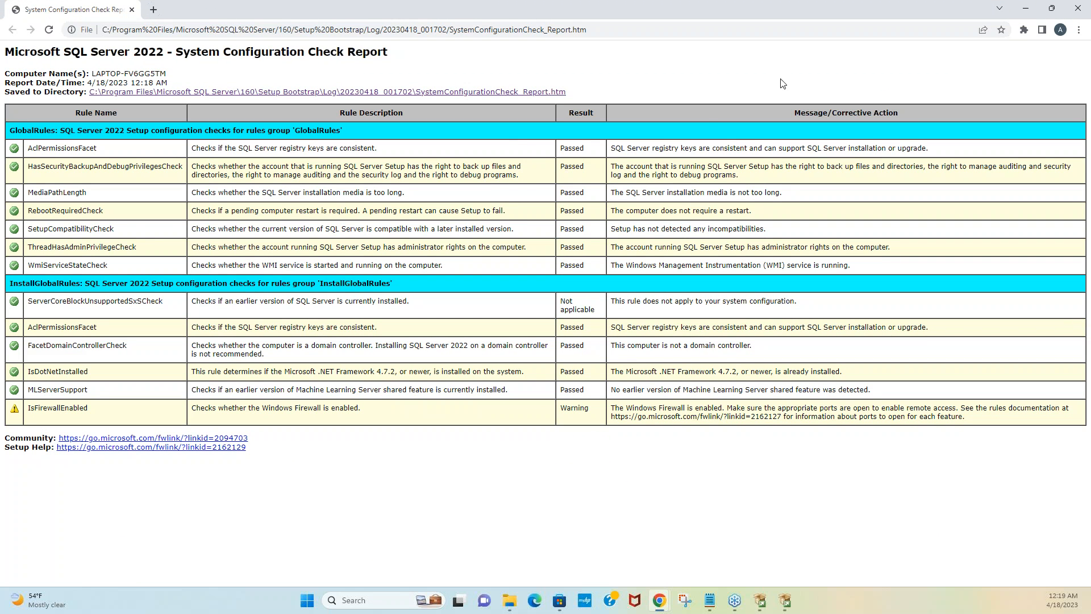
click(1078, 8)
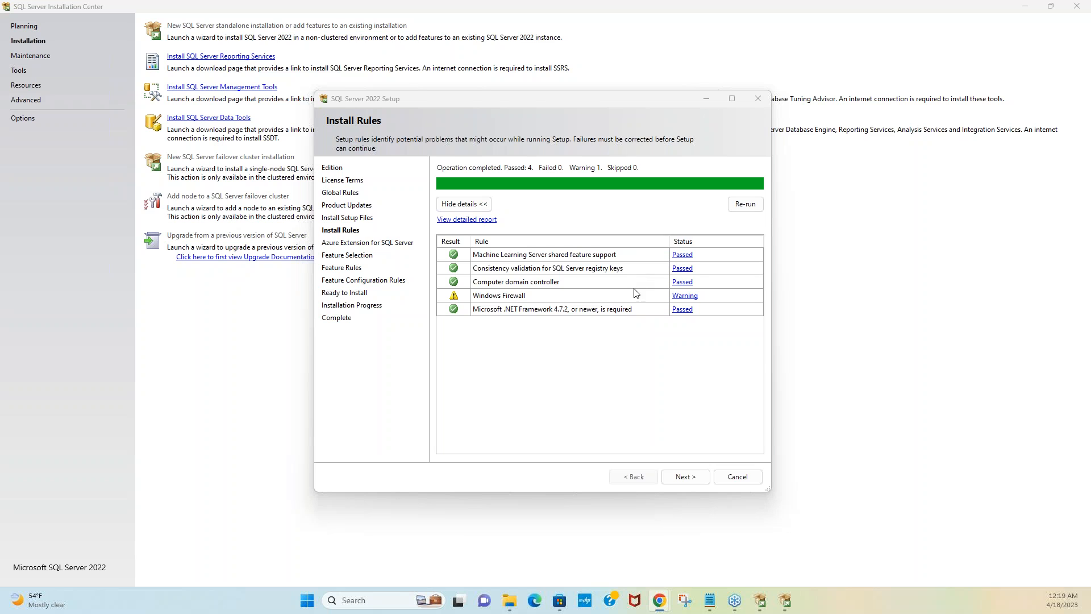
Step: Move past Install Rules with 'Azure Extension for SQL Server' unchecked, reaching Feature Selection
click(690, 481)
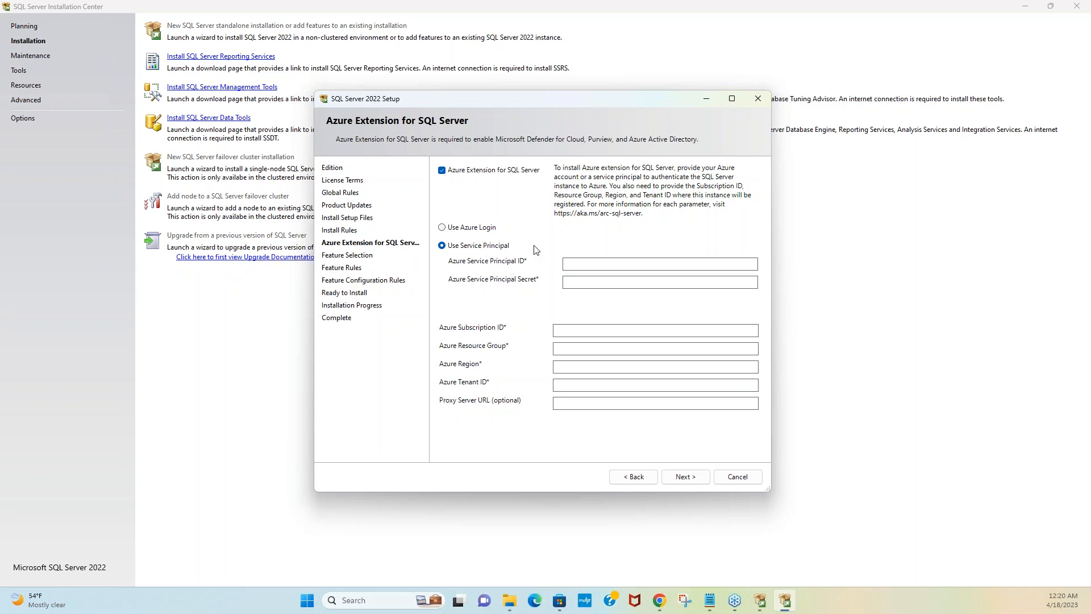
click(442, 172)
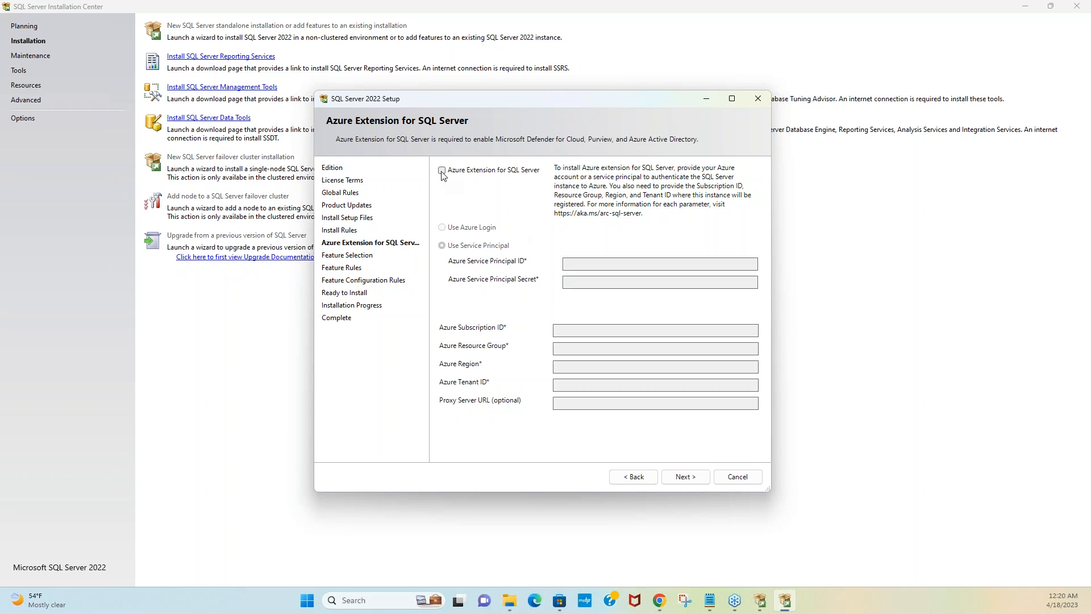
click(690, 479)
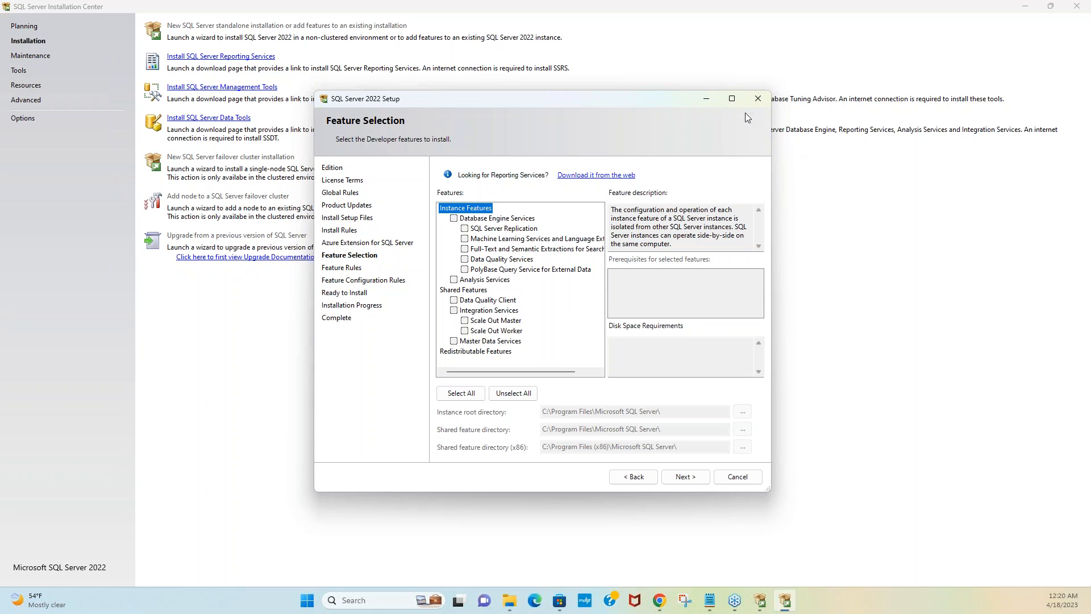
Step: Maximize the Setup window, check all features with Select All, and continue
click(733, 99)
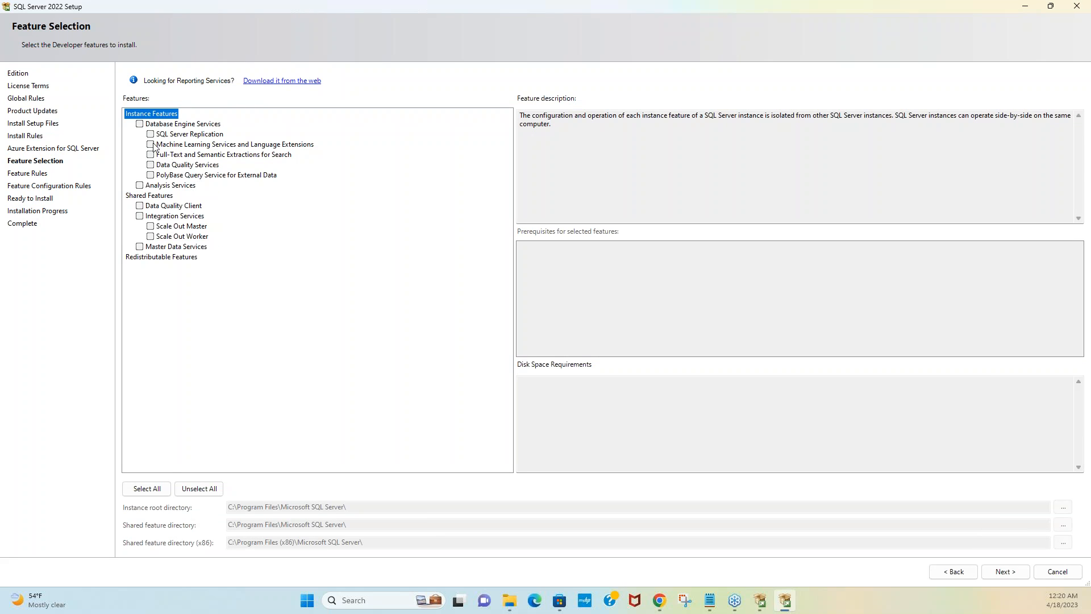
click(151, 490)
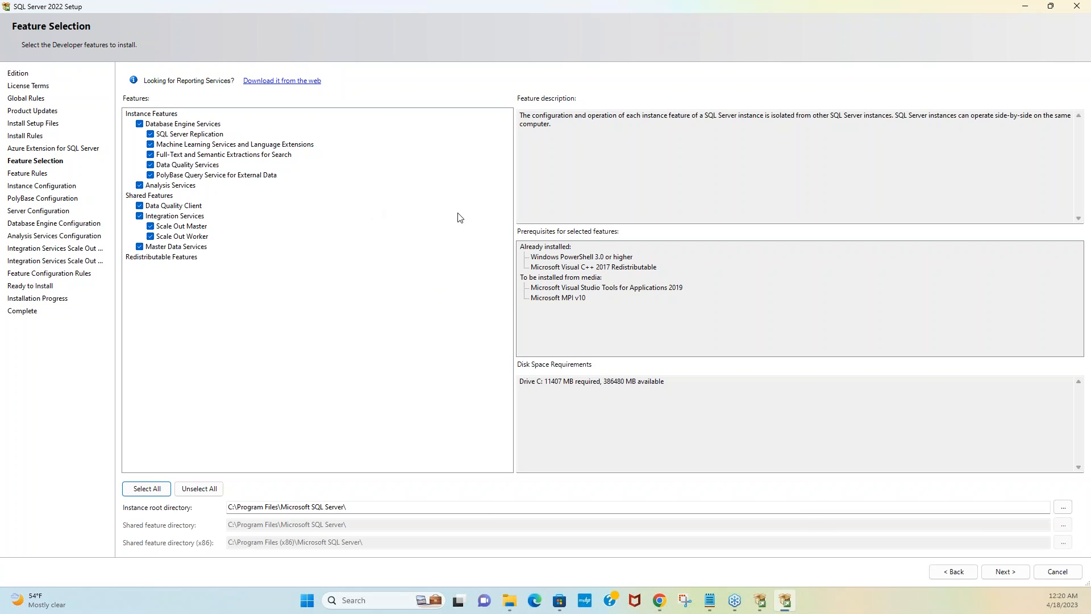
click(1005, 572)
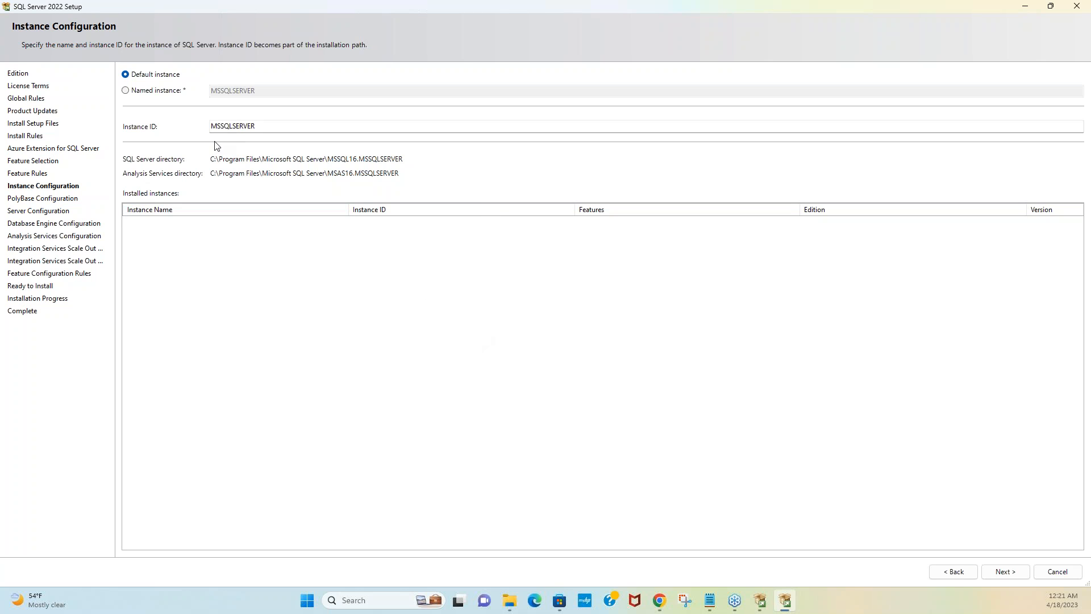
Step: Set a named instance PROD500, with Instance ID PROD500, and continue to PolyBase Configuration
click(148, 94)
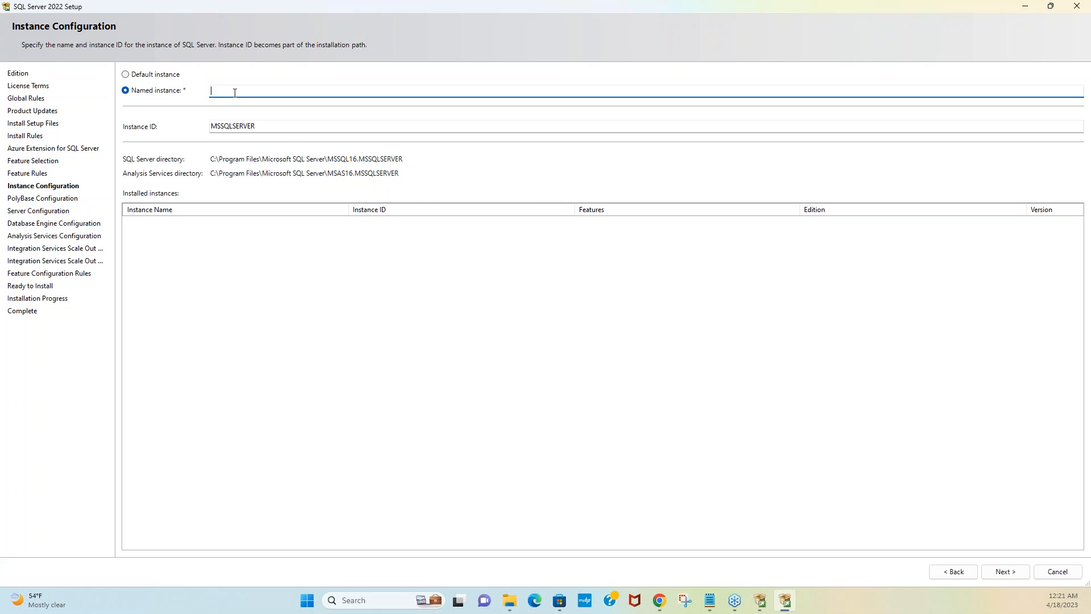
text(PROD)
text(500)
click(265, 125)
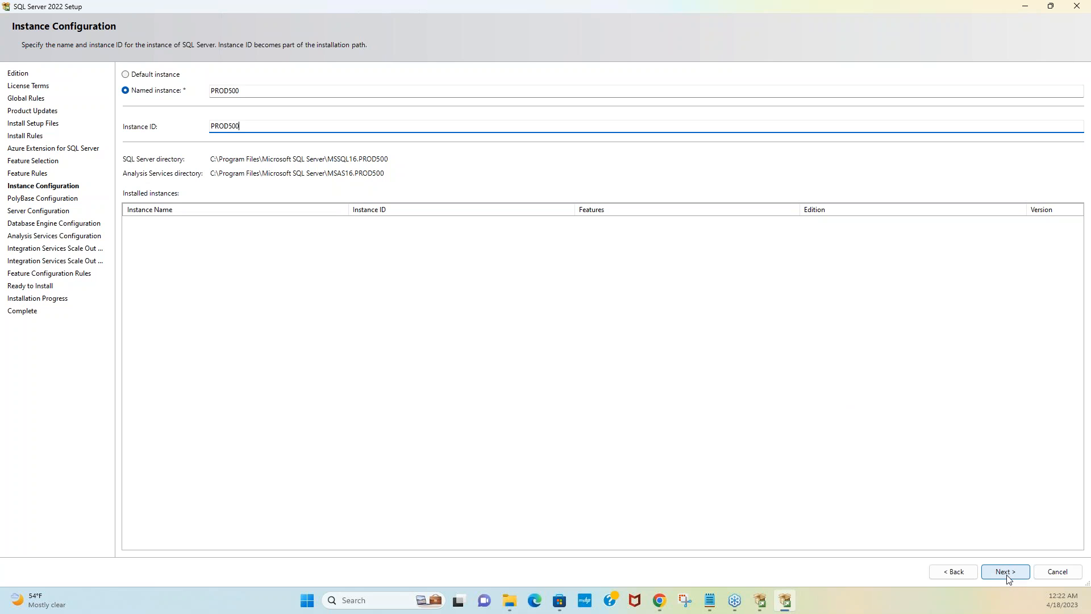
drag(249, 92, 150, 90)
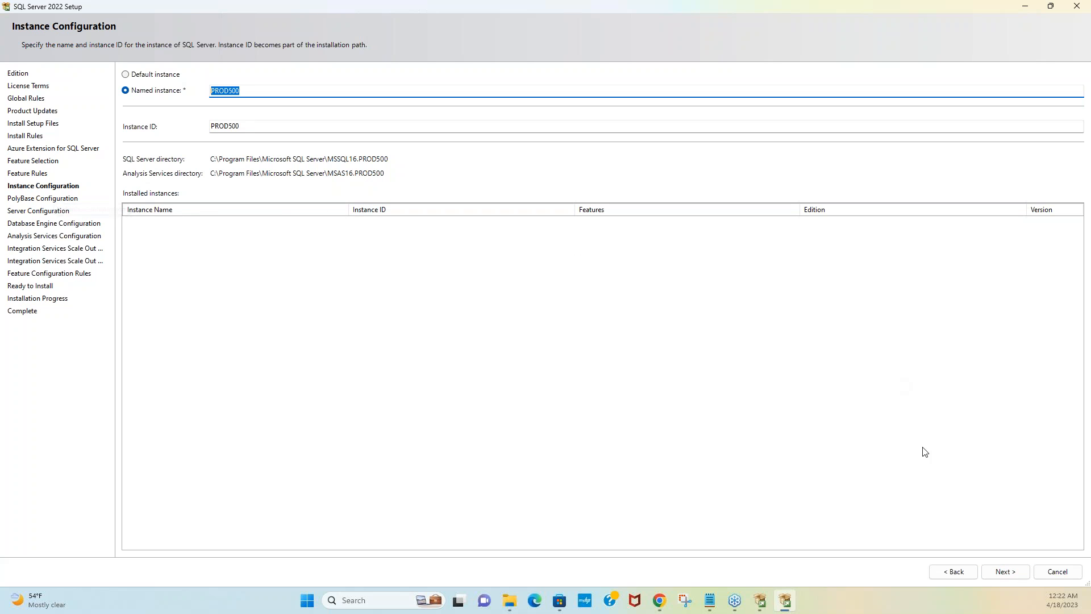
click(1005, 572)
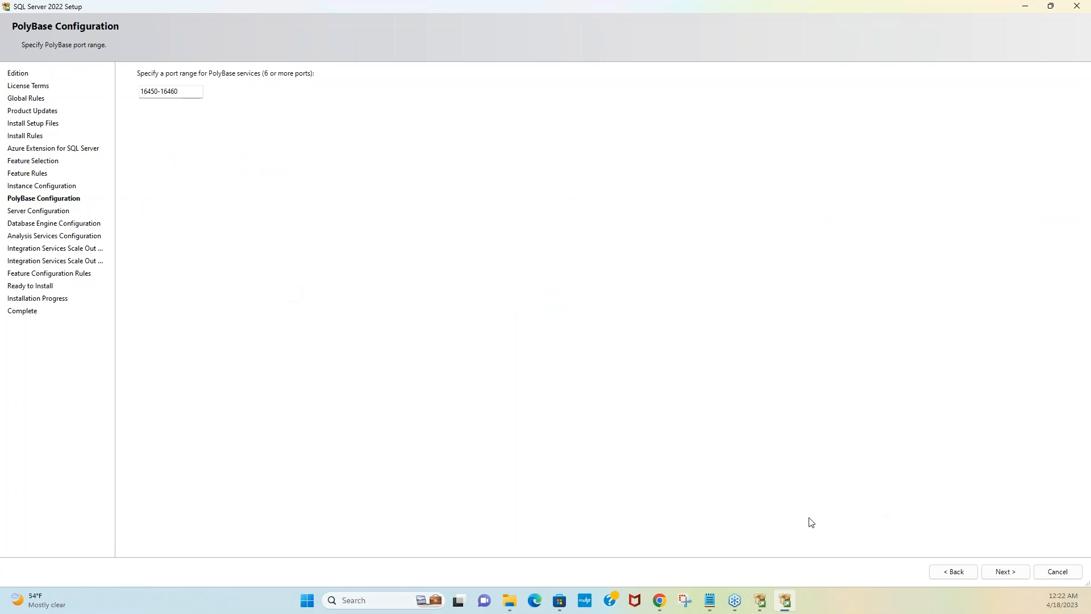
click(1011, 578)
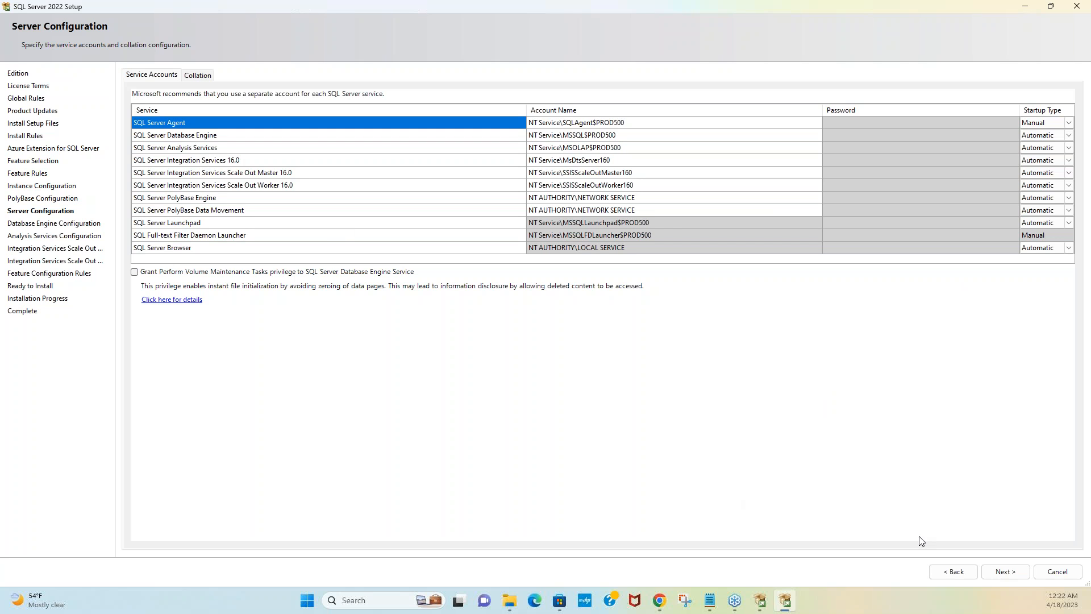
click(1005, 572)
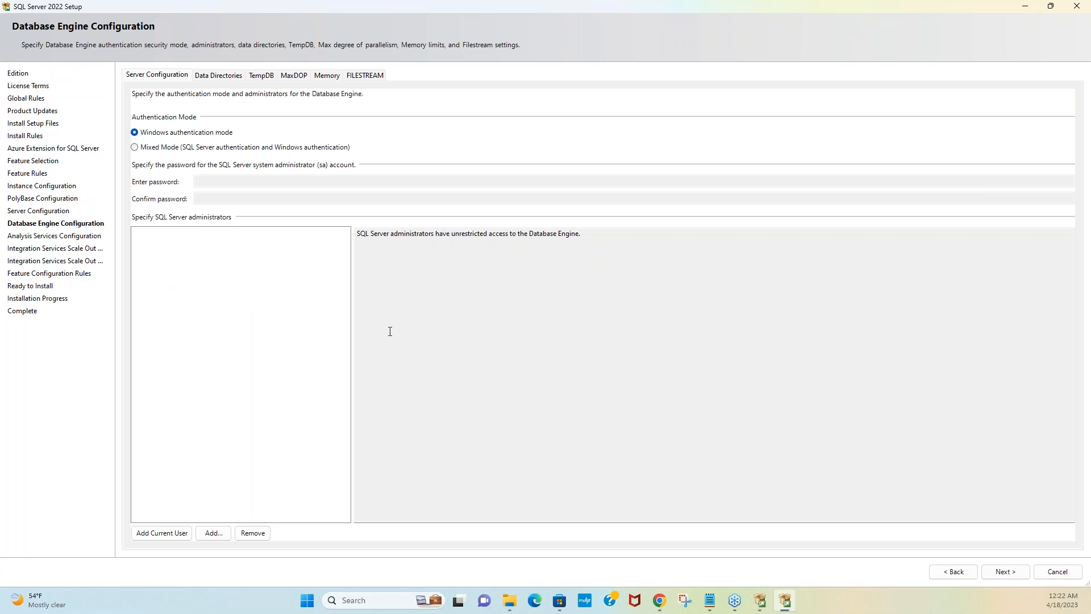
Step: Choose Mixed Mode authentication and enter the sa account password
click(964, 575)
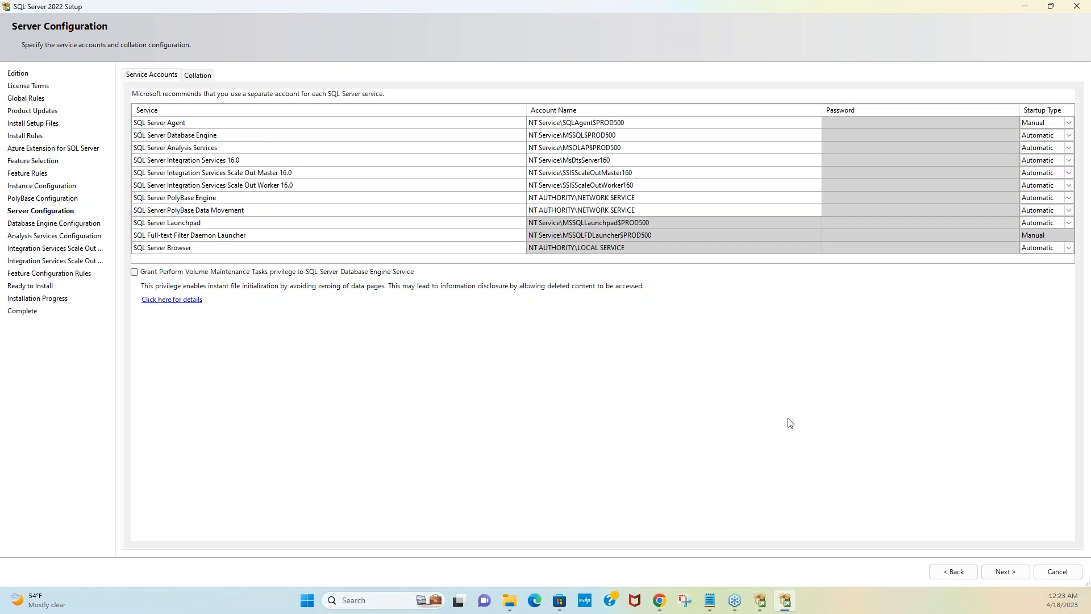
click(1010, 576)
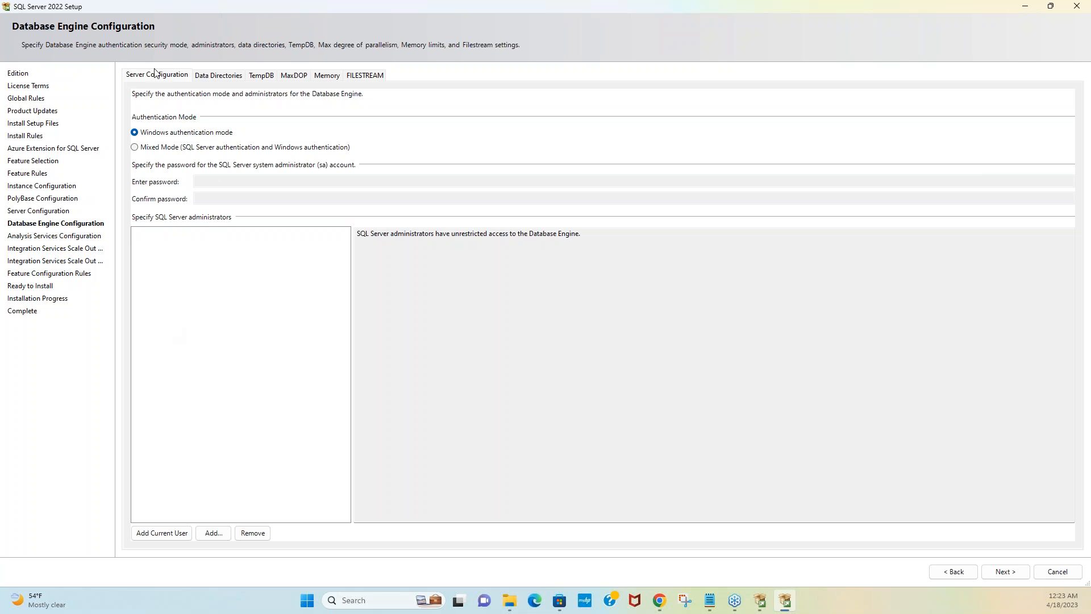
click(135, 147)
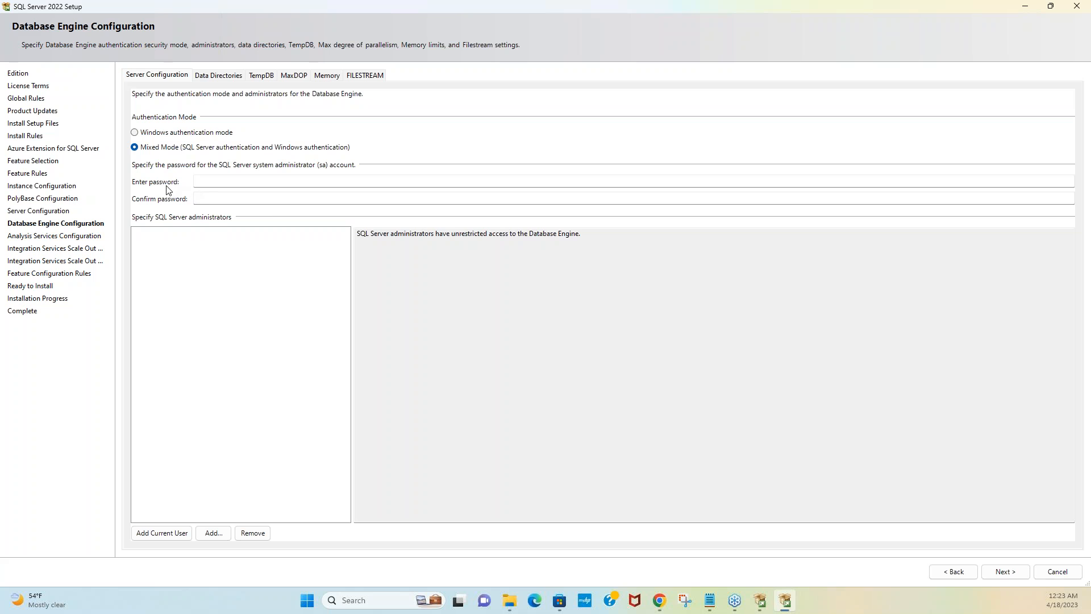
click(231, 183)
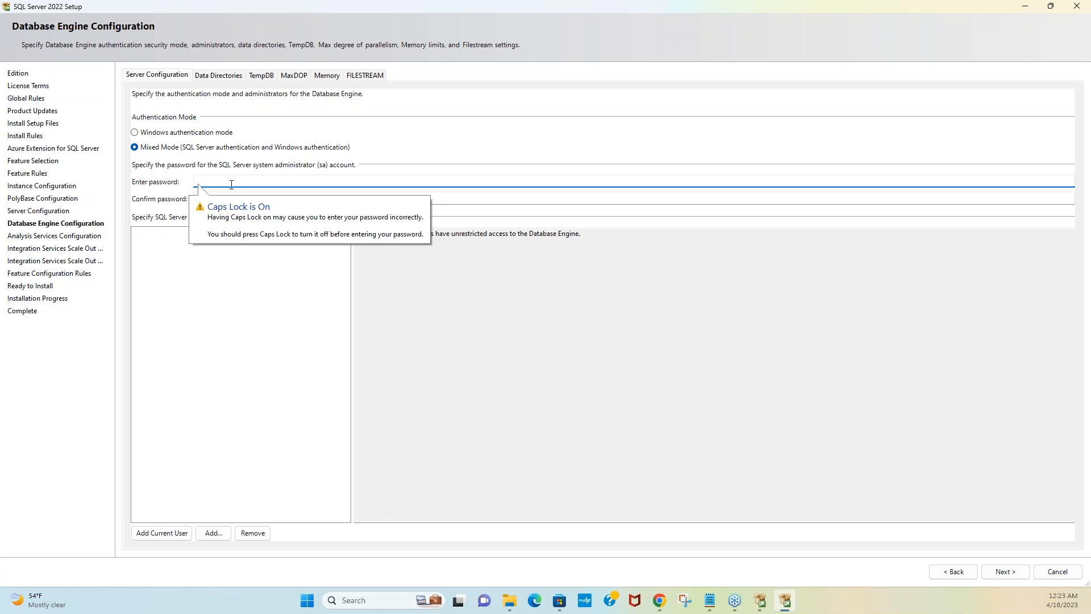
key(Caps_Lock)
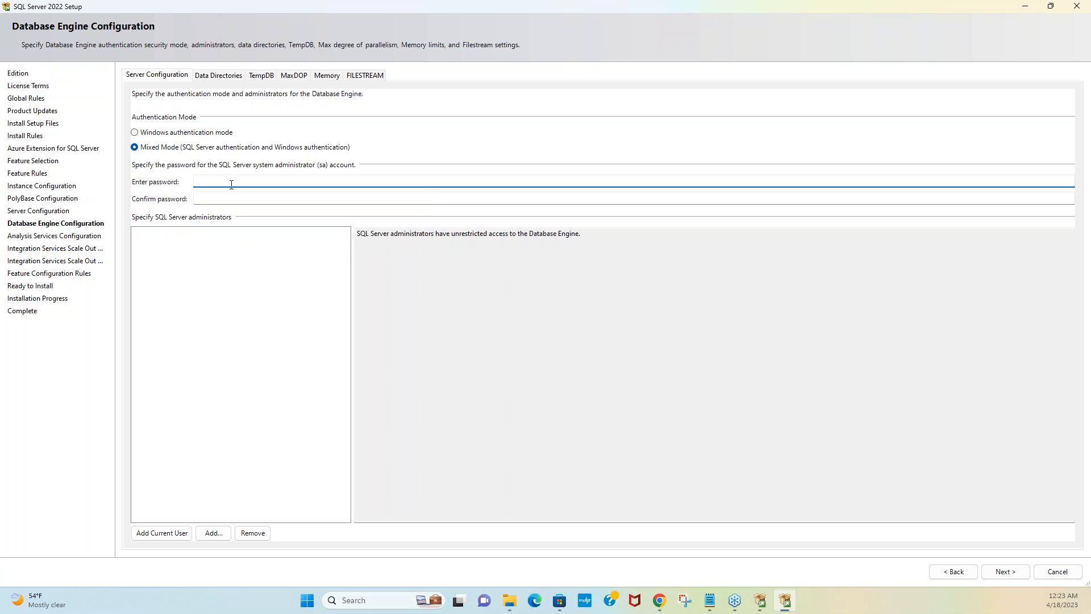
key(Caps_Lock)
key(Caps_Lock)
text(••••••••)
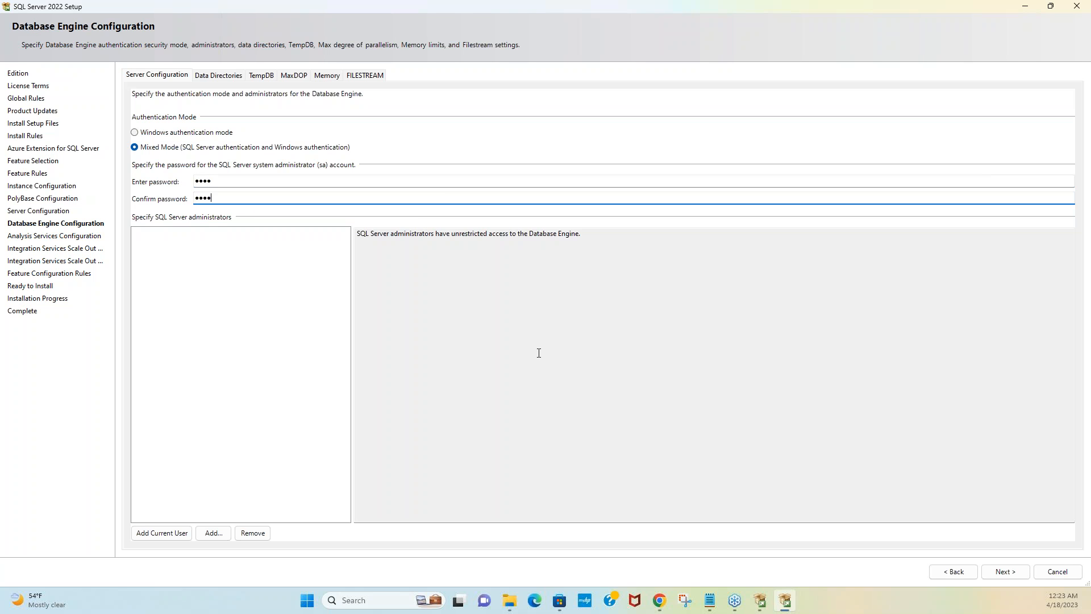
Step: Add the current Windows user as Database Engine administrator and review the TempDB, MaxDOP, Memory and FILESTREAM tabs
click(170, 534)
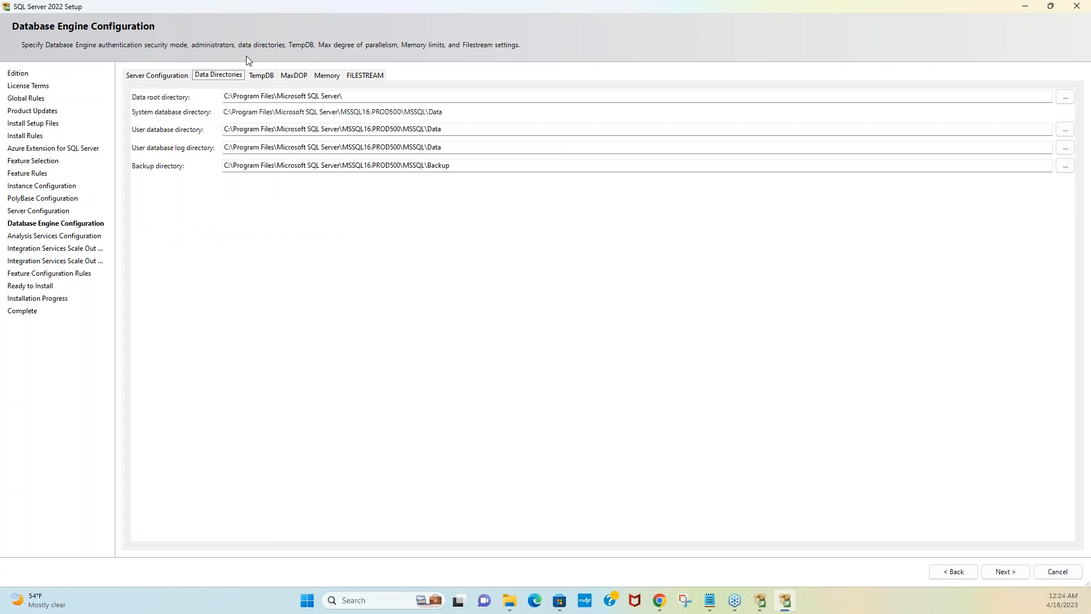
click(261, 75)
click(294, 75)
click(326, 75)
click(365, 75)
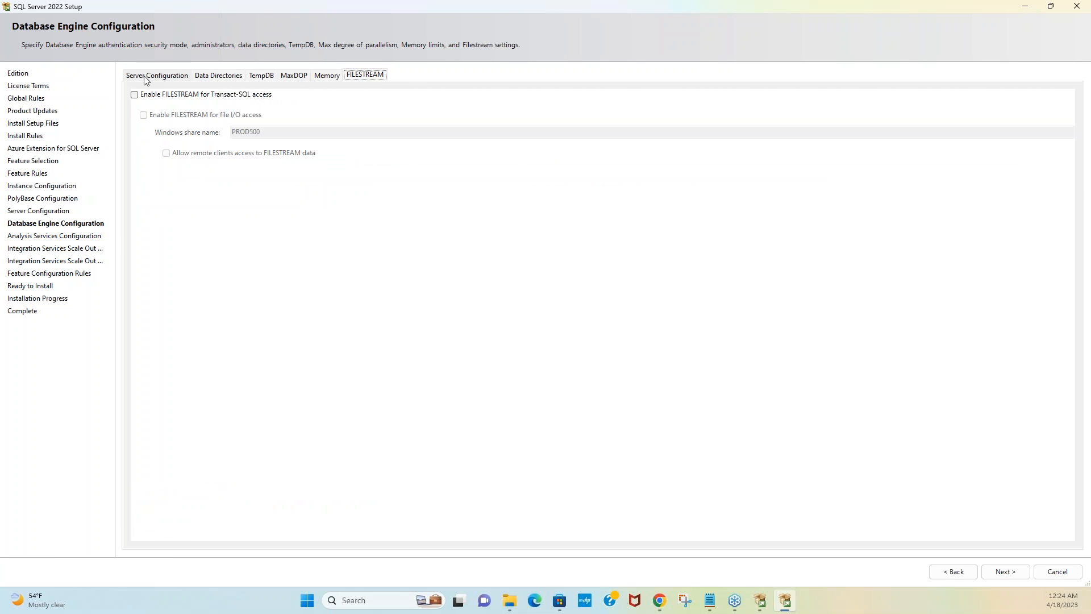
click(147, 76)
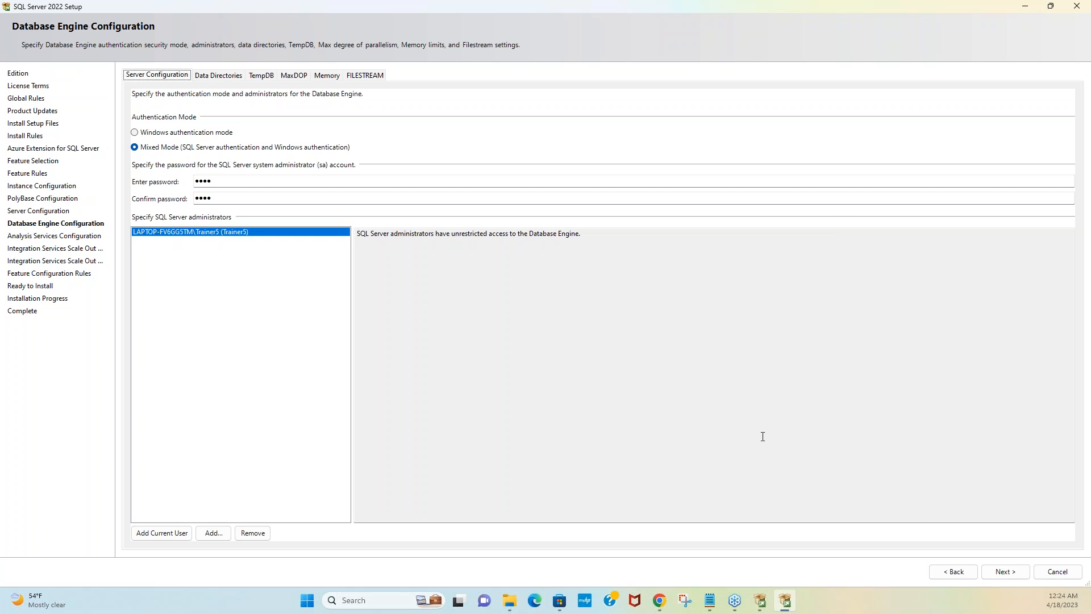
click(1007, 572)
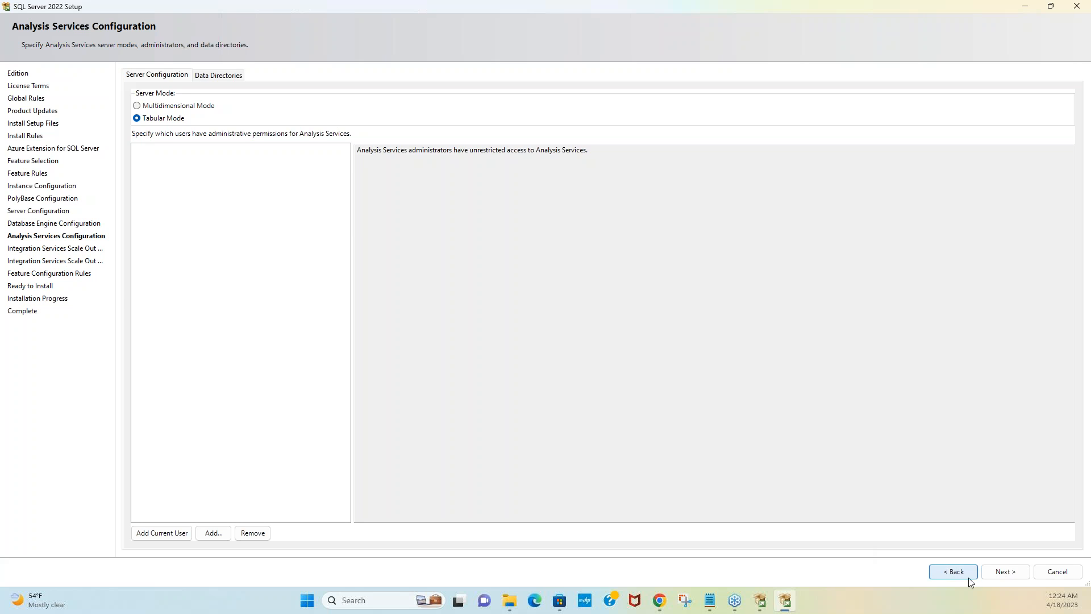
Step: Dismiss the missing-administrator error, add the current Windows user, and continue to Scale Out Master
click(1006, 571)
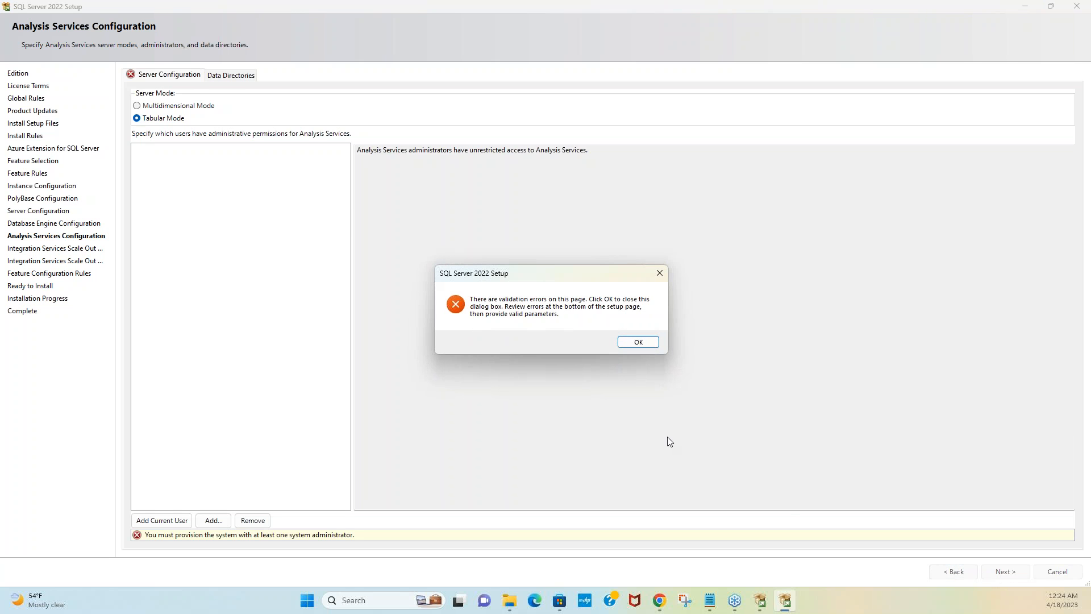
click(636, 345)
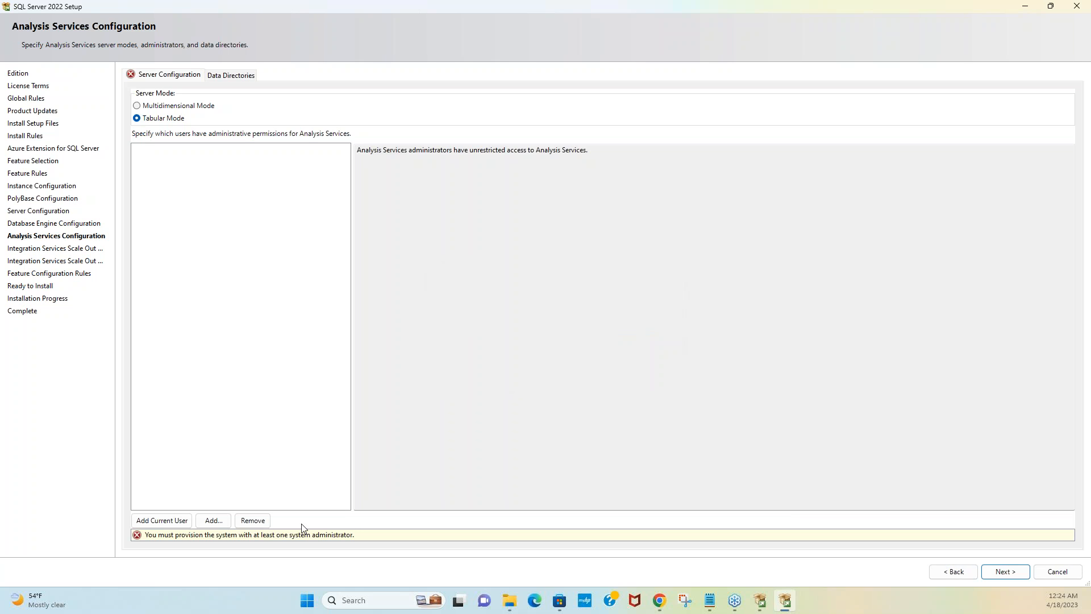
click(176, 523)
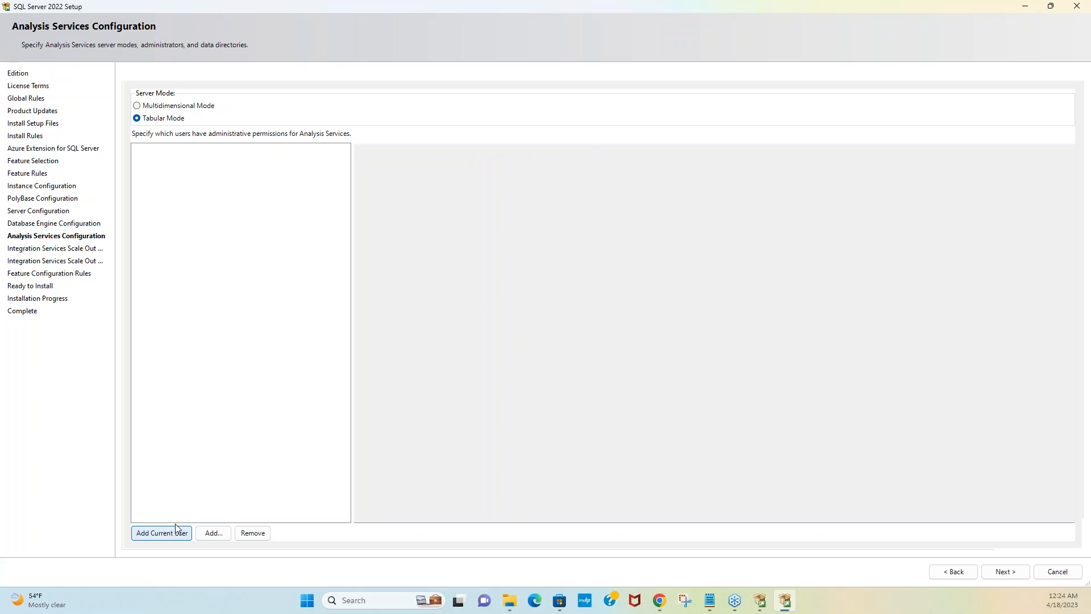
click(1004, 576)
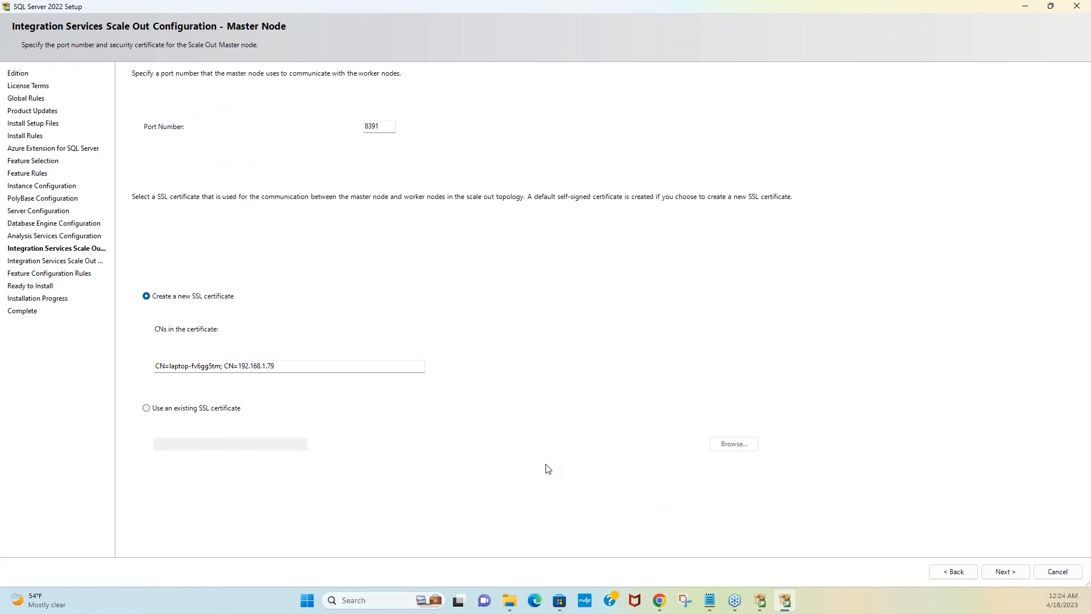
Step: Keep the default Scale Out master and worker node settings and continue to the Ready to Install summary
click(1007, 574)
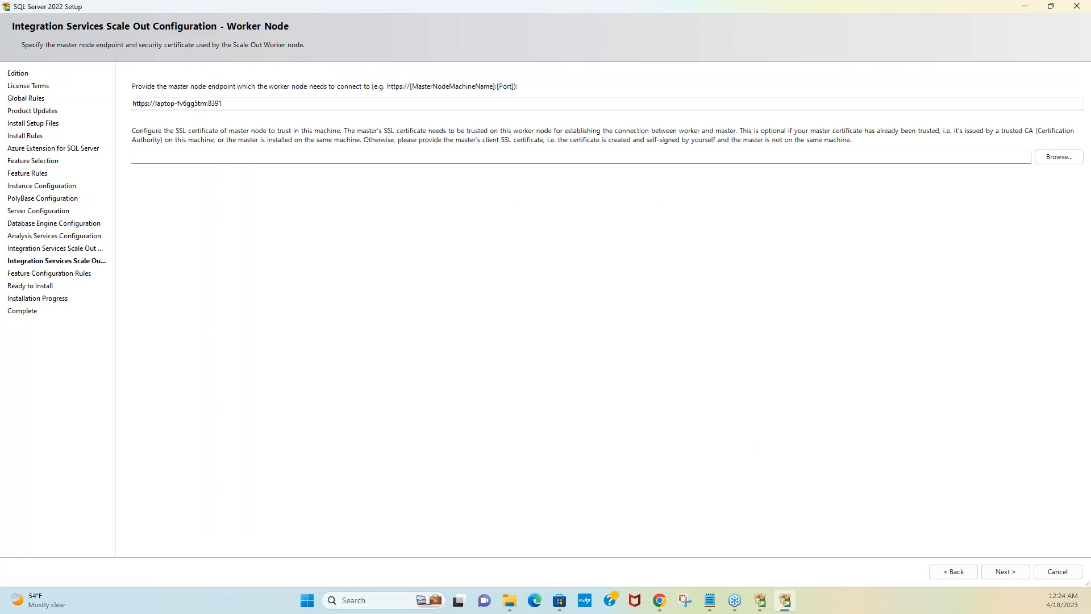
click(1006, 573)
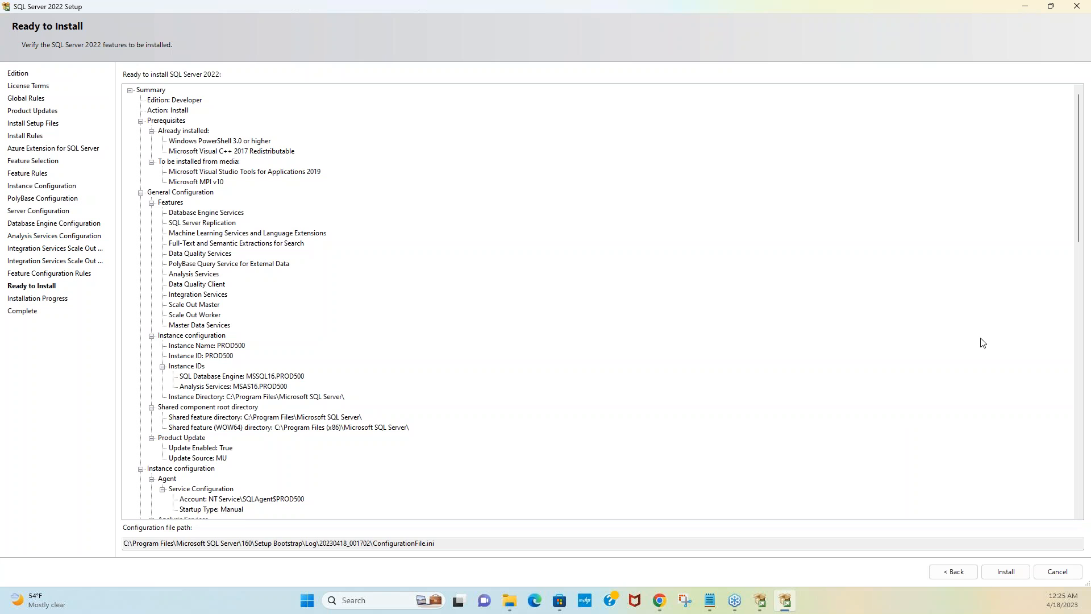
Step: Install SQL Server 2022 Developer with instance PROD500 until every feature reports Succeeded
click(1006, 572)
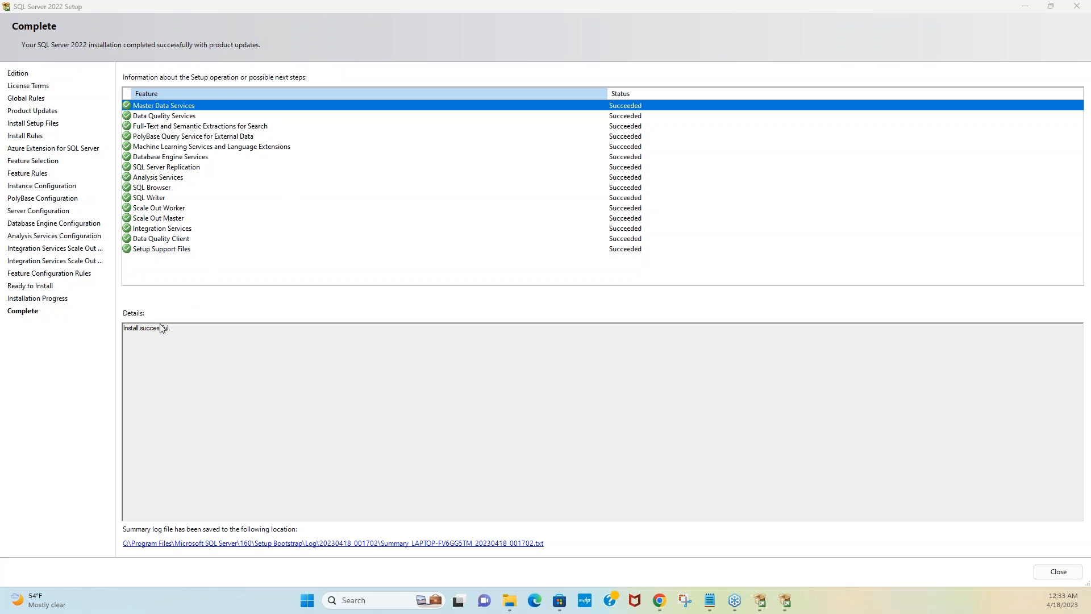
Step: Close the completed setup wizard and then the SQL Server Installation Center window
click(176, 332)
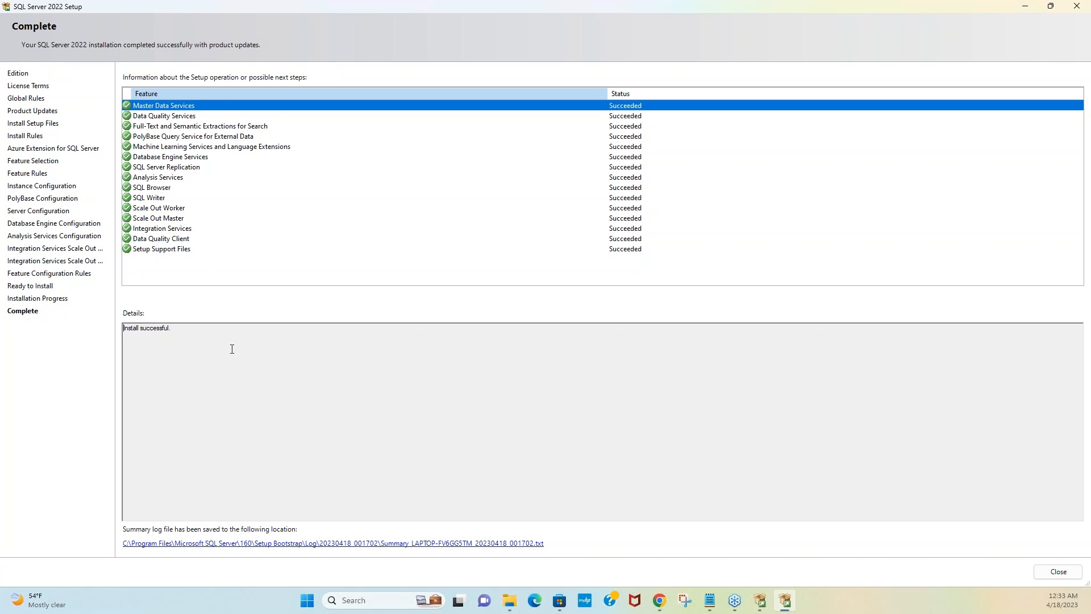
click(260, 350)
click(1059, 572)
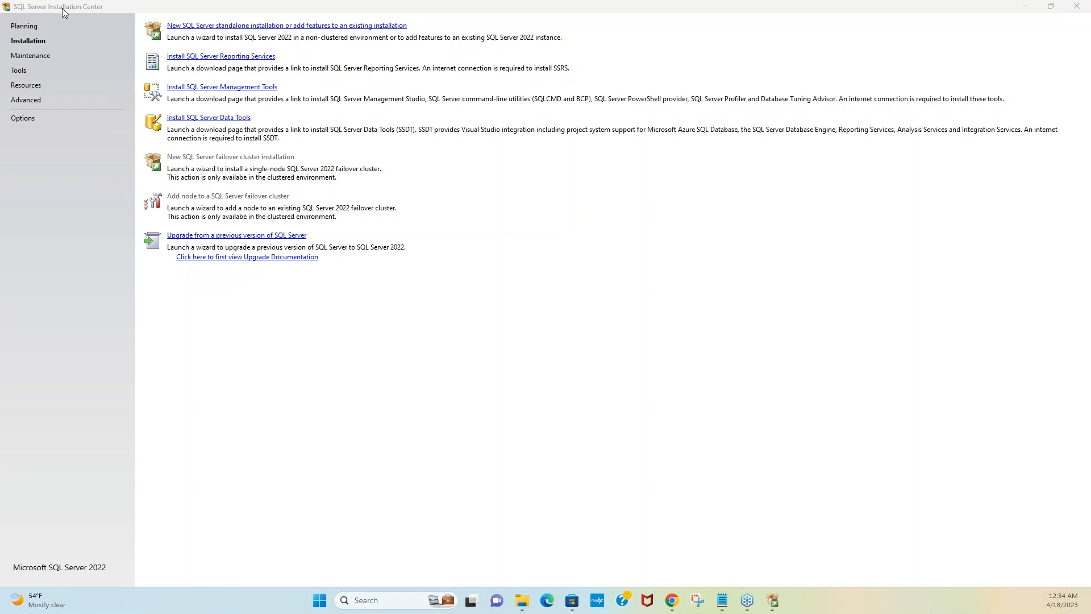
click(1077, 5)
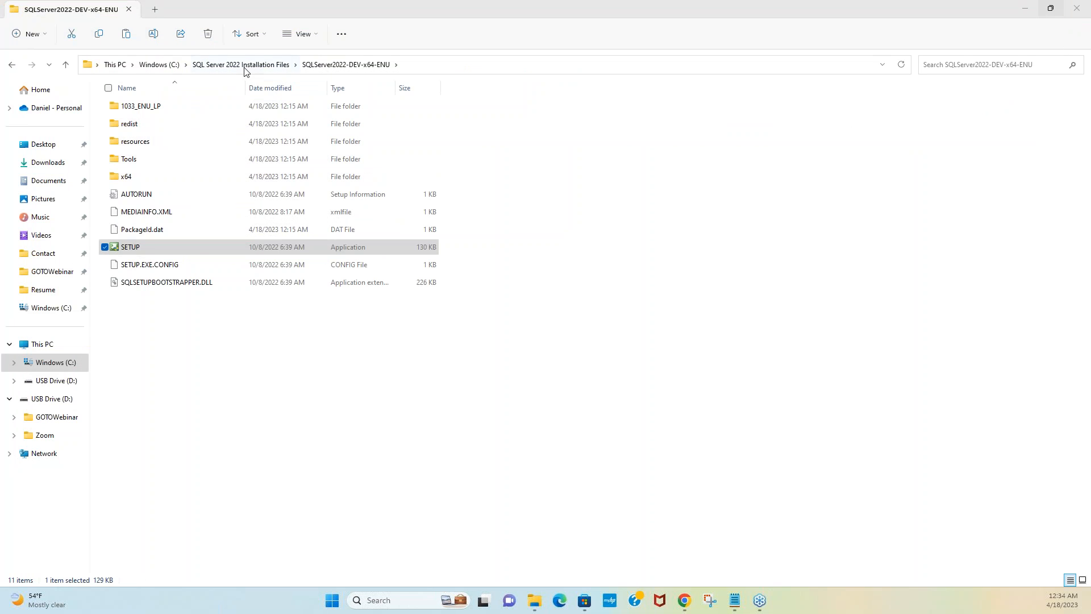
Step: Run SSMS-Setup-ENU as administrator from C:\SQL Server 2022 Installation Files, then minimize Explorer and Chrome
click(245, 65)
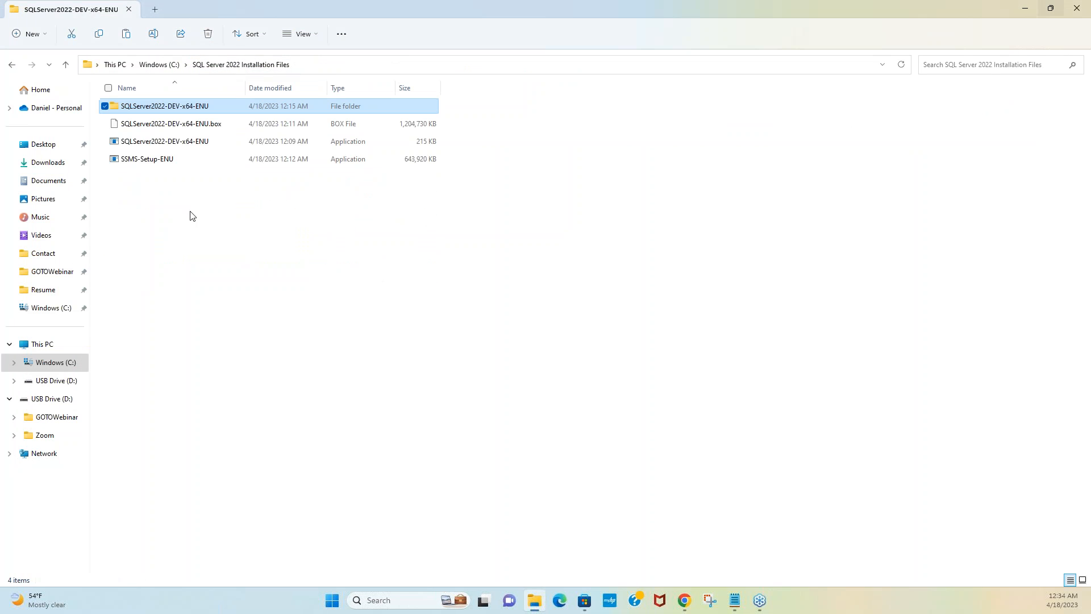
click(162, 65)
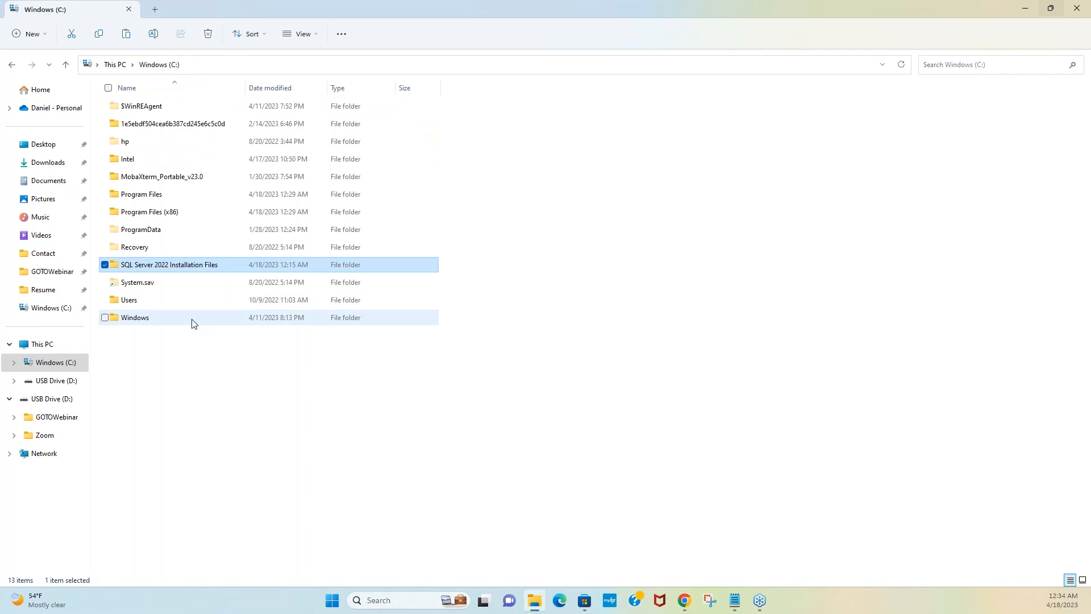
double_click(153, 267)
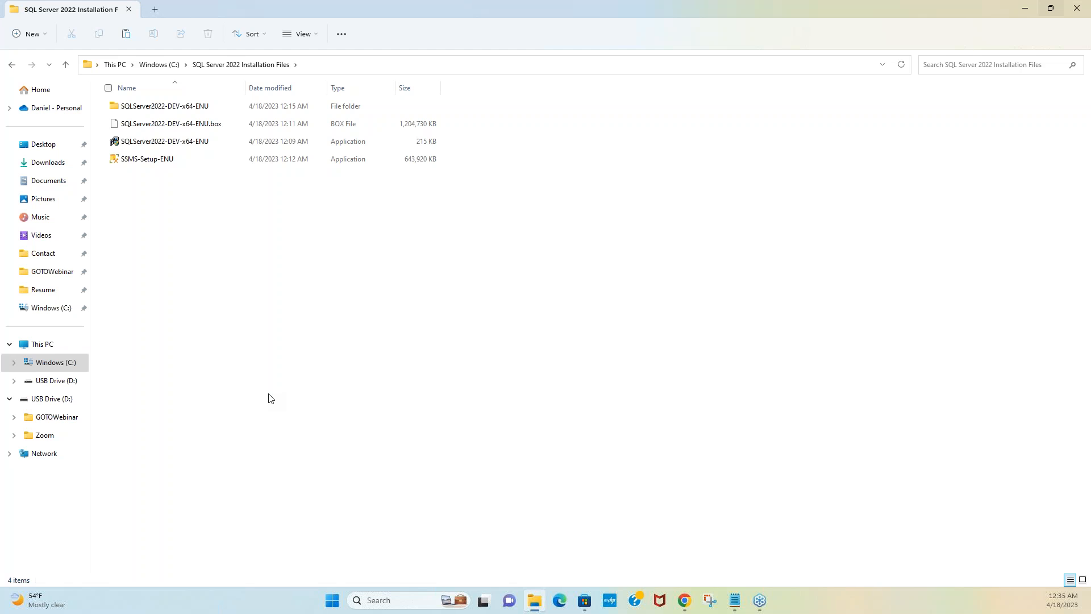
right_click(146, 163)
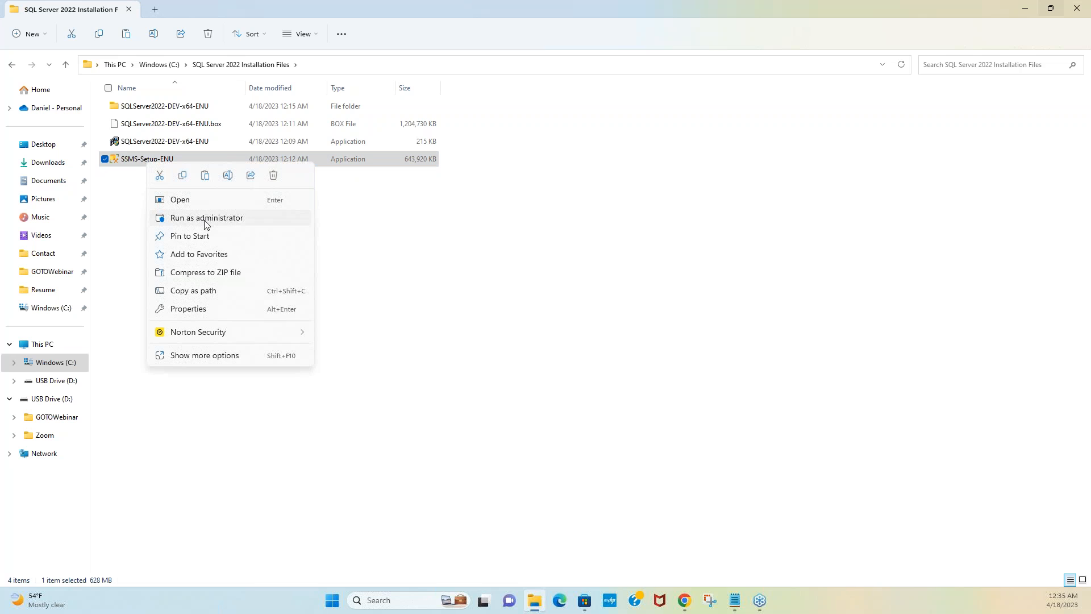
click(206, 219)
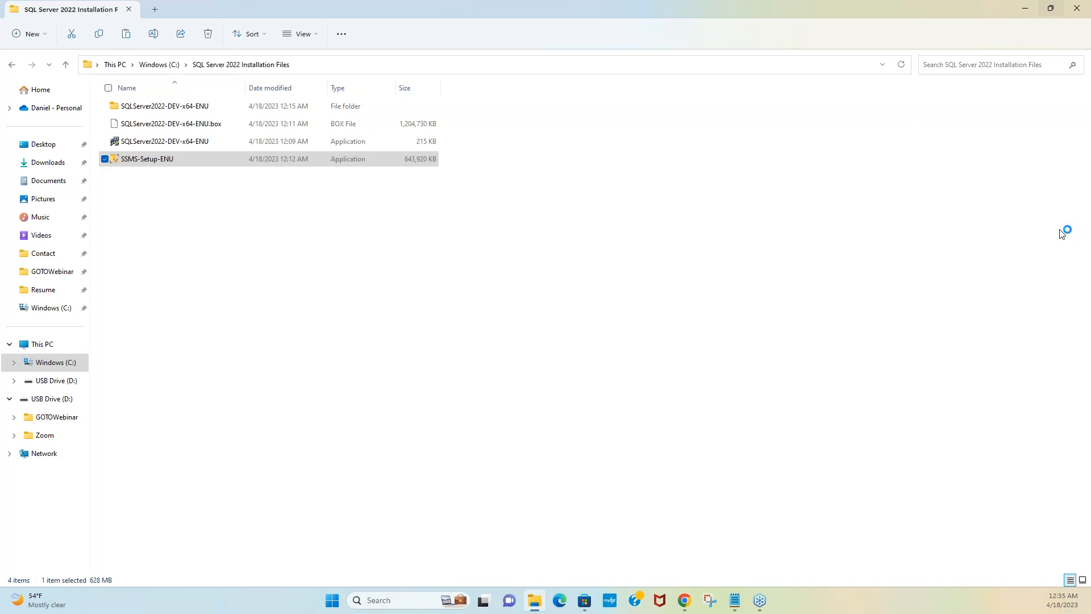
click(1027, 9)
click(1027, 8)
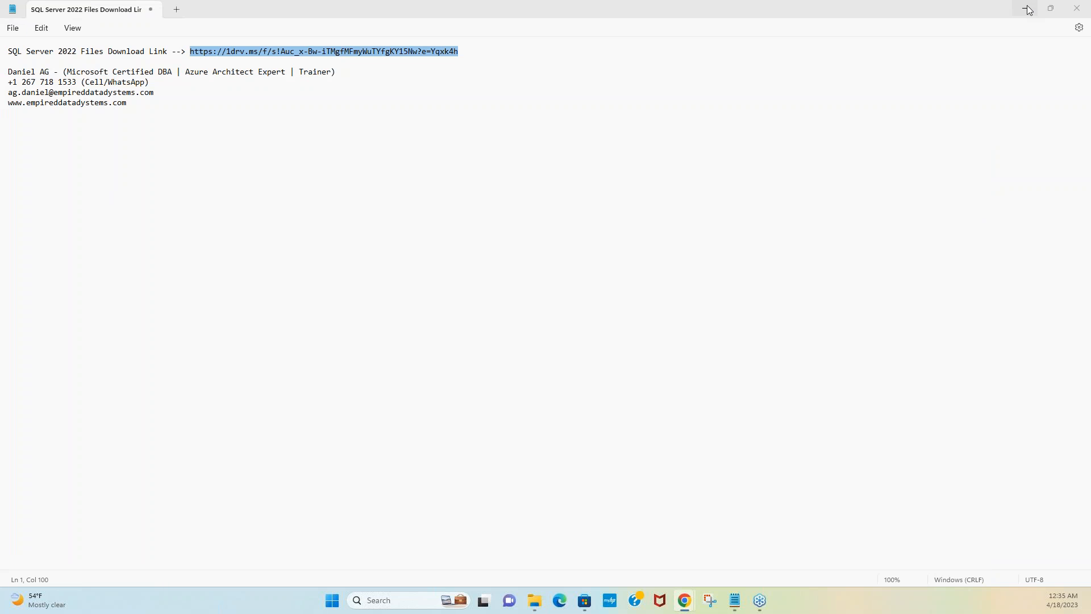
Step: Install SSMS 19.0.2 to its default location until it reports success and requests a restart
click(1027, 9)
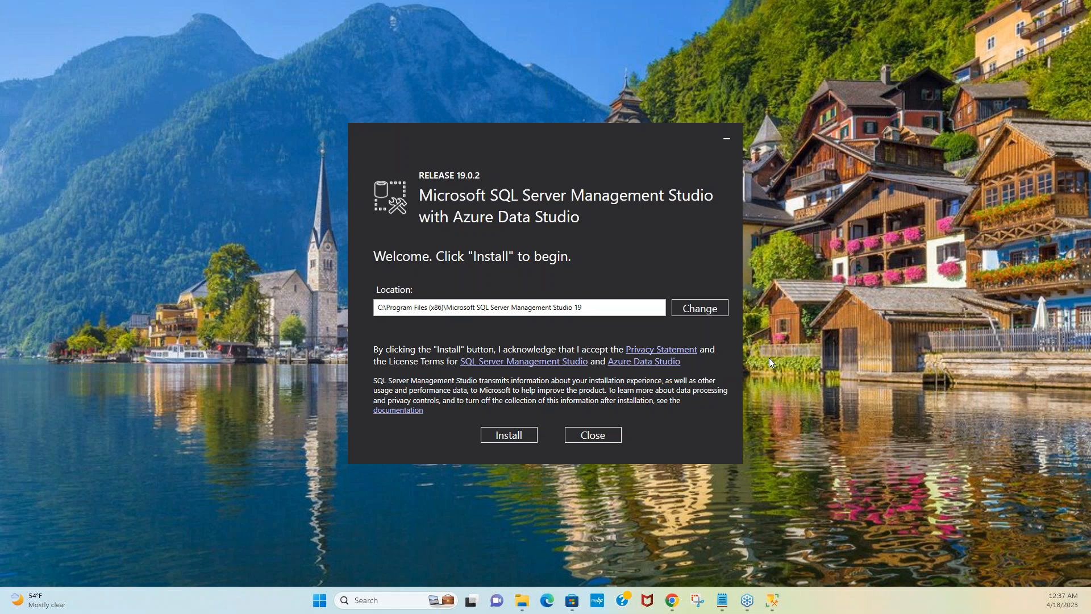
click(524, 440)
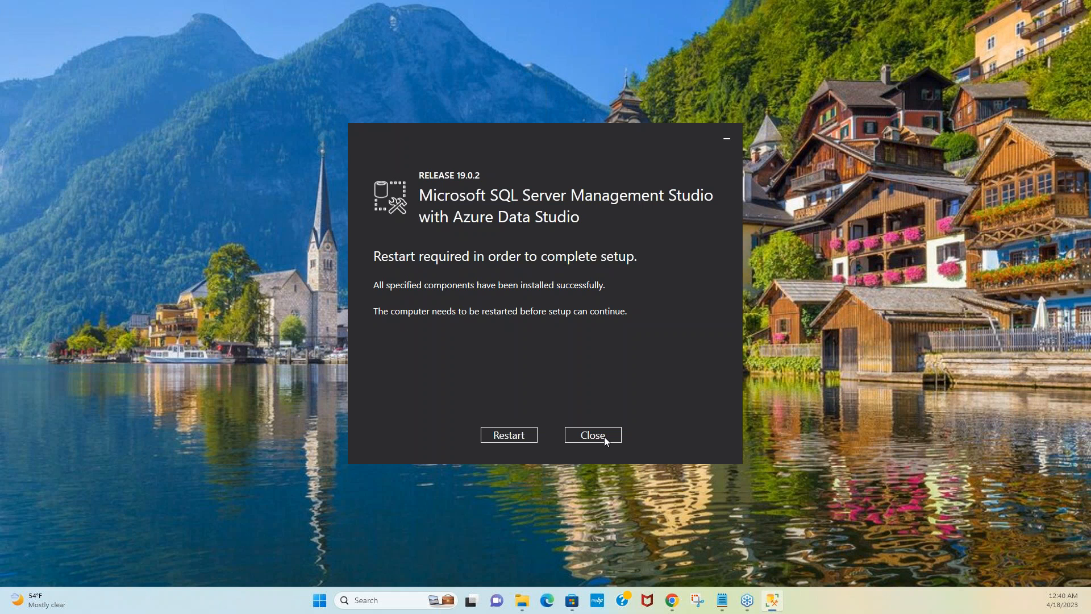
Step: Close SSMS setup without restarting, search 'sql server' and launch SQL Server Management Studio 19
click(605, 437)
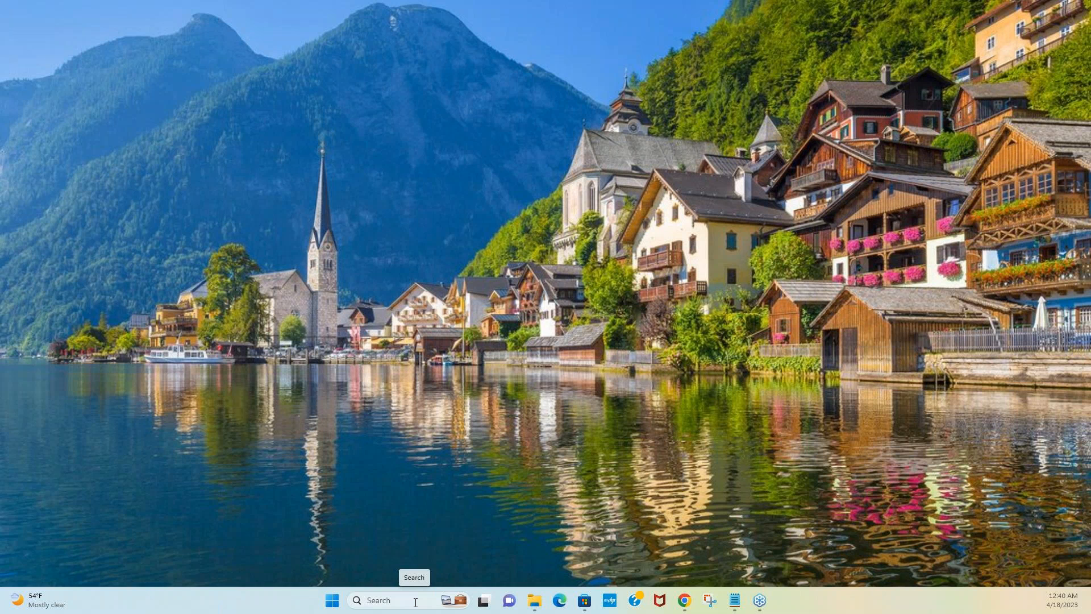
click(395, 604)
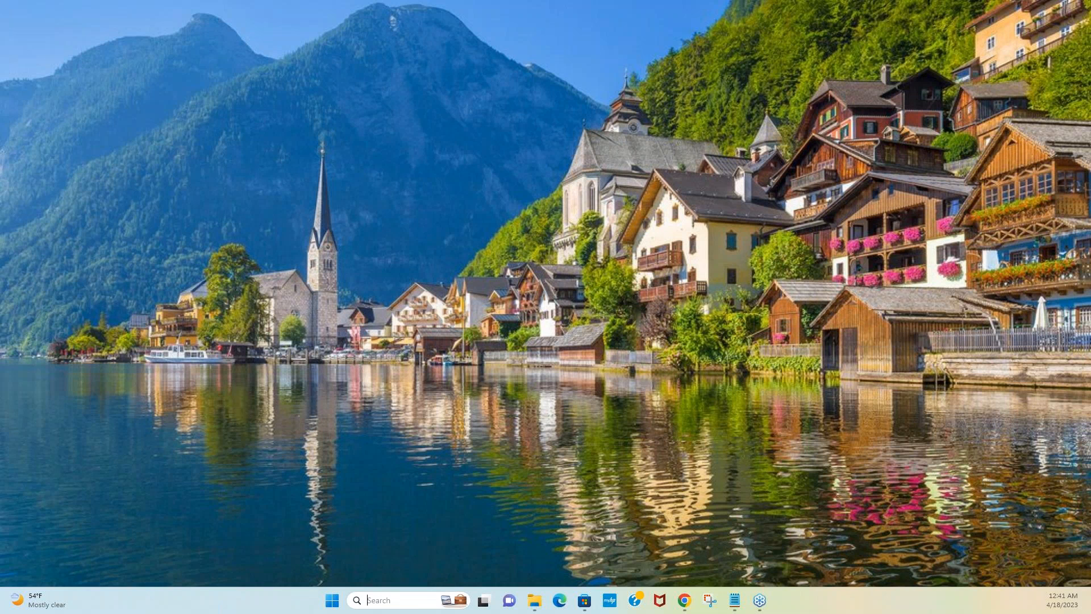
text(sql server)
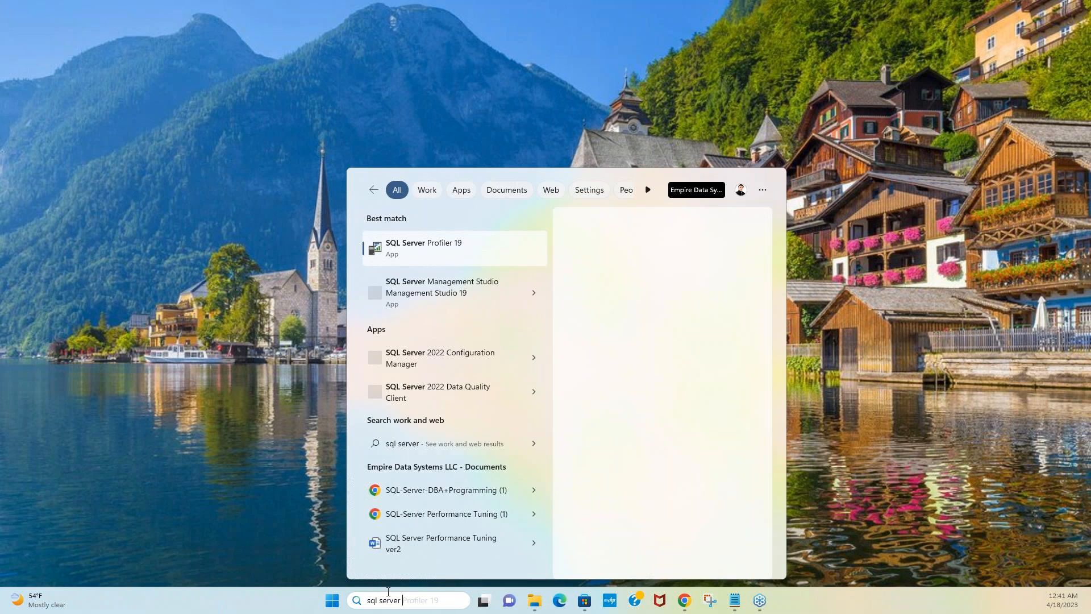
click(460, 302)
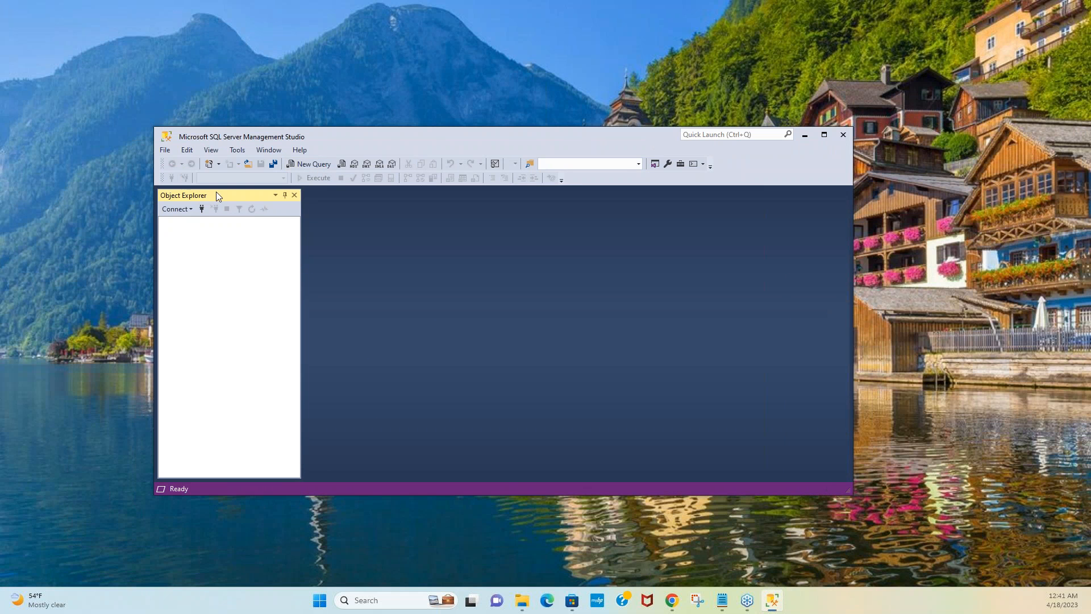
click(176, 209)
click(191, 221)
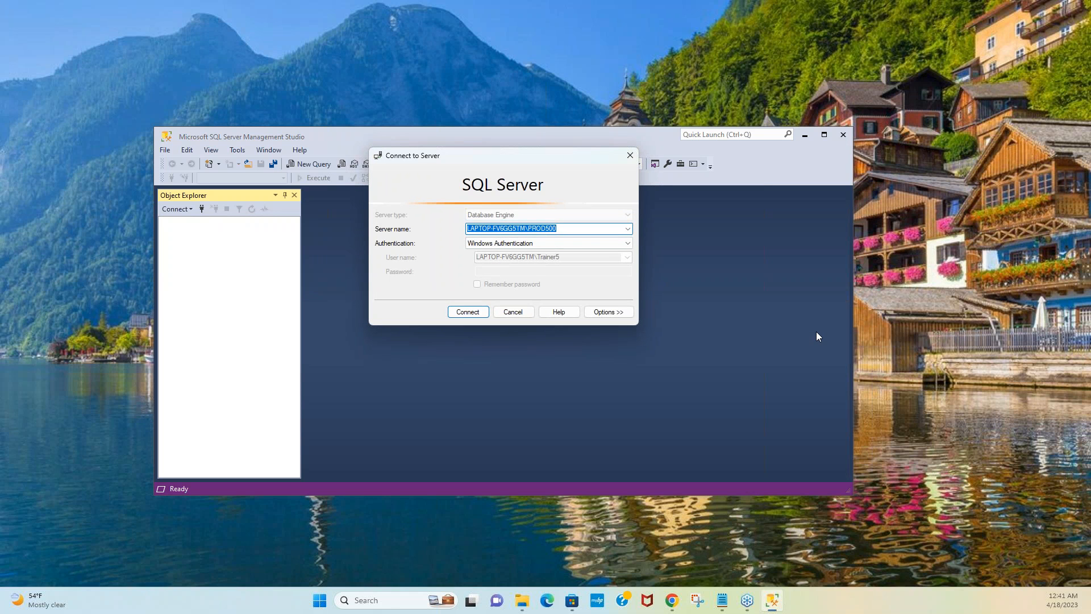
click(521, 229)
drag(569, 228, 448, 228)
drag(527, 228, 565, 225)
drag(560, 228, 415, 226)
click(629, 230)
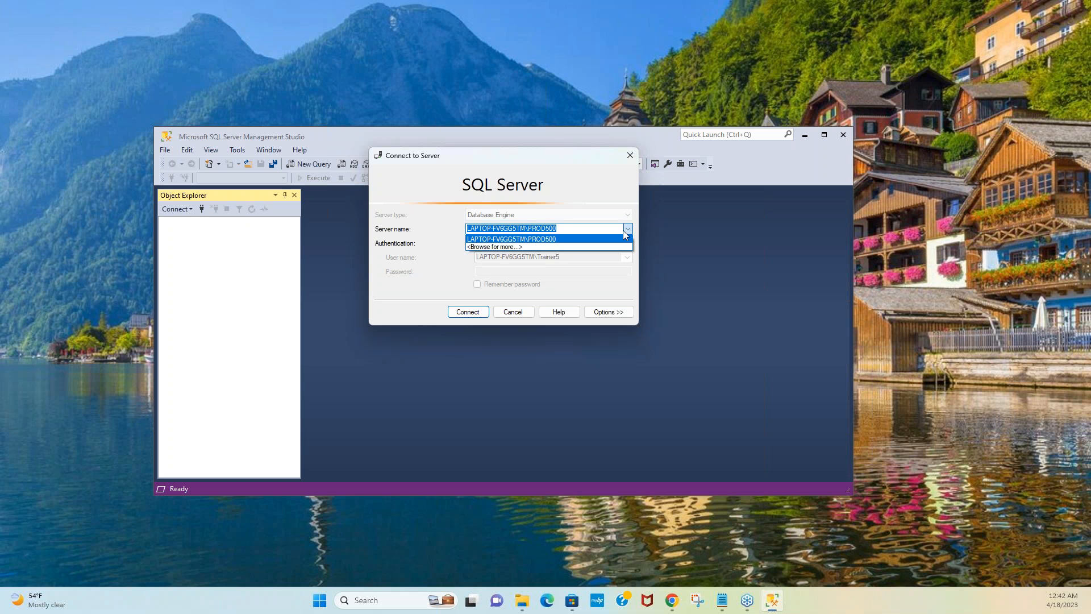
click(495, 247)
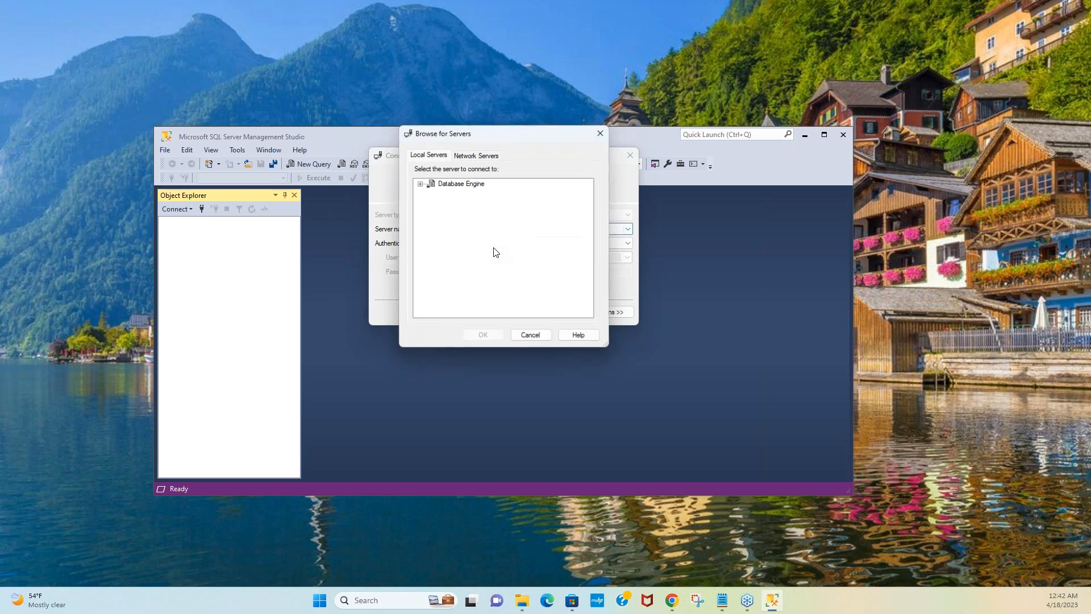
click(421, 185)
click(493, 193)
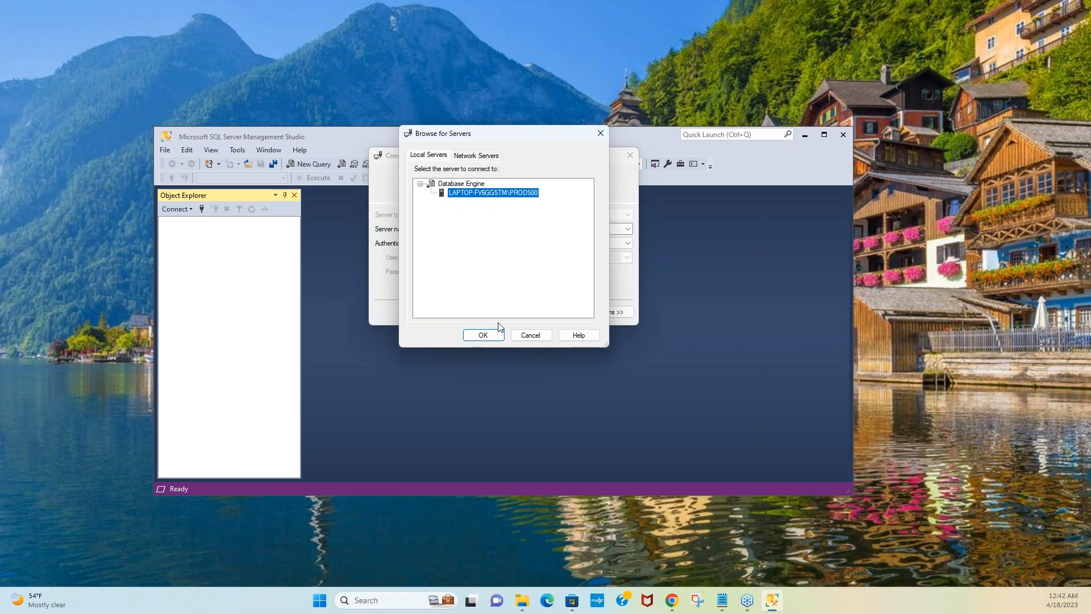
click(518, 335)
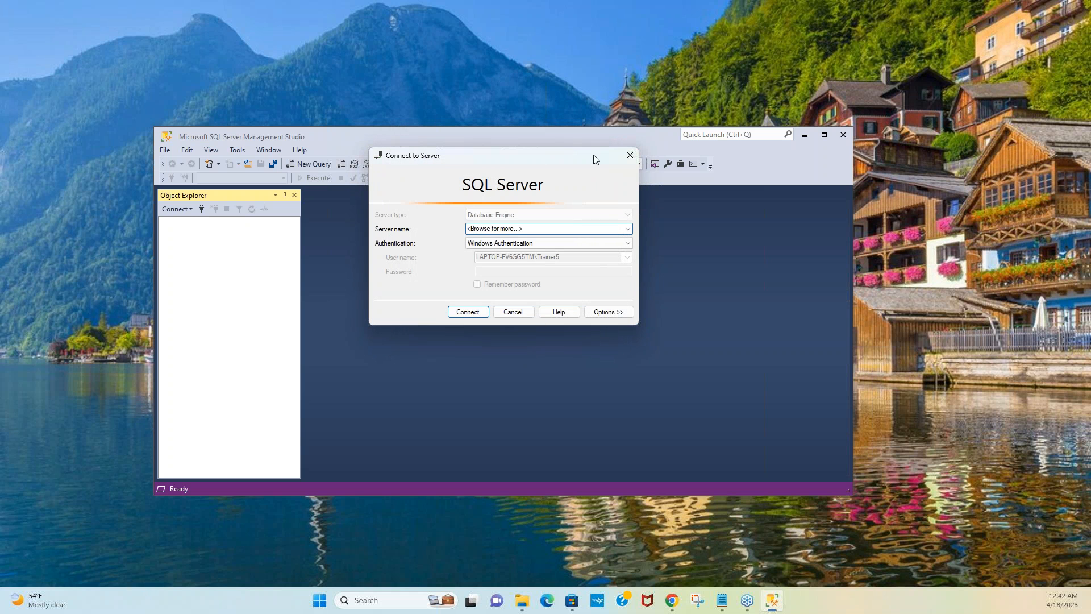
click(630, 156)
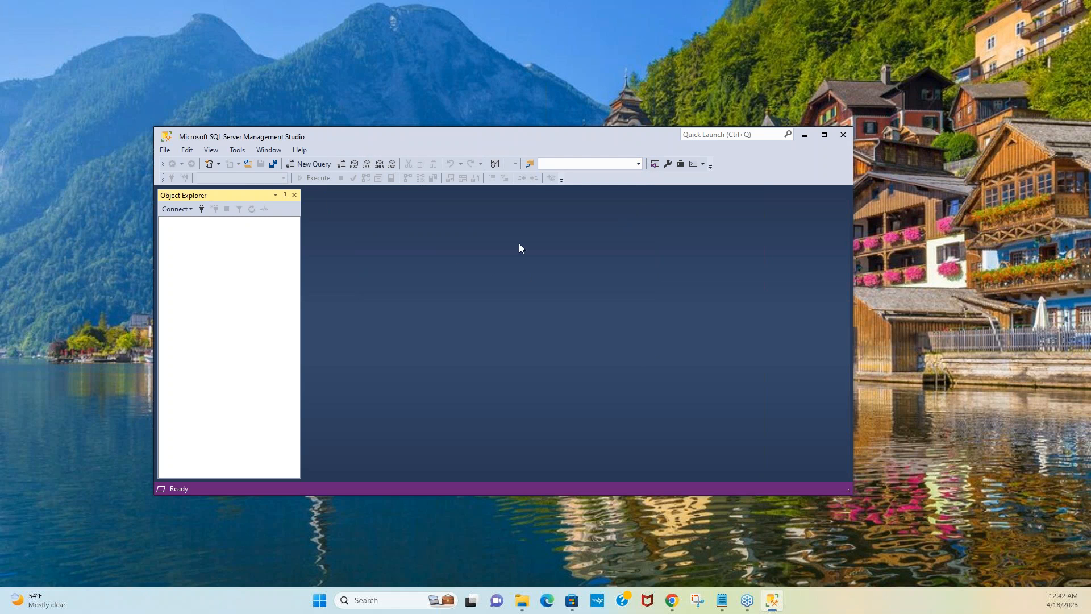
Step: Connect Object Explorer to the PROD500 Database Engine instance
click(183, 212)
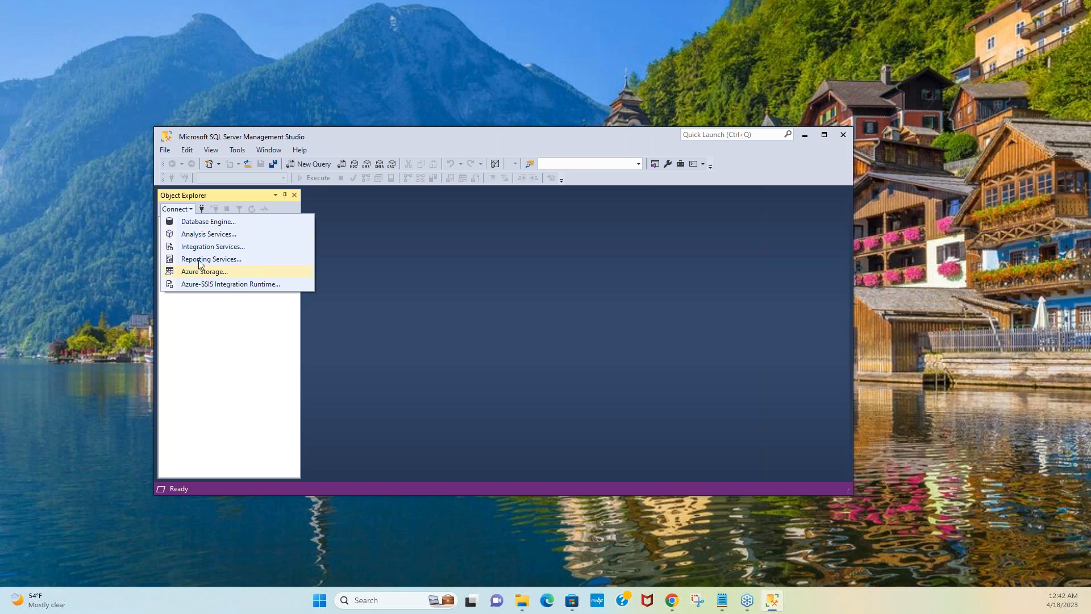
click(207, 222)
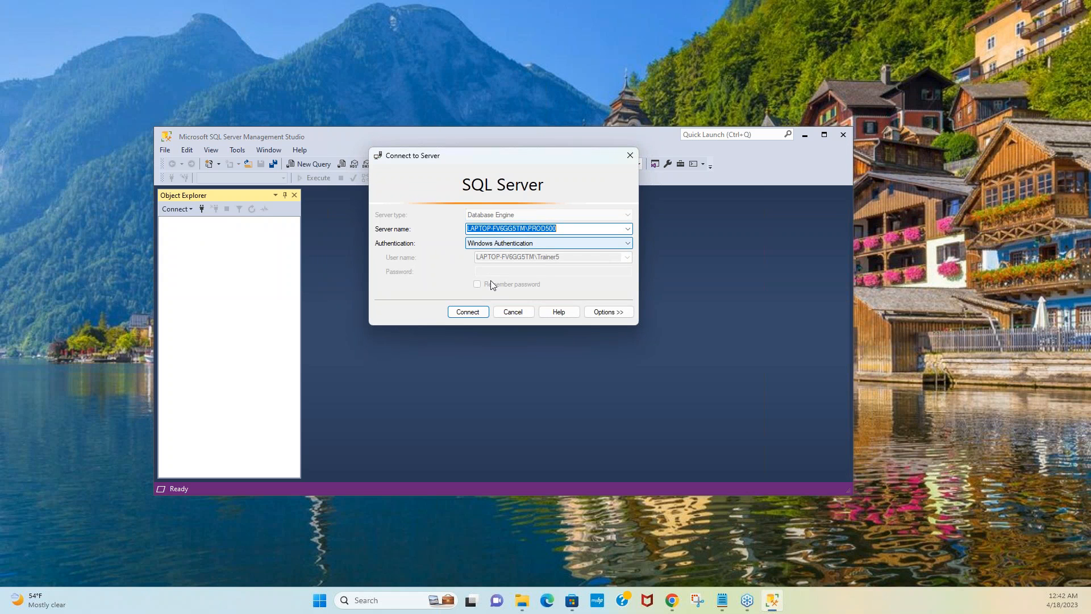
click(467, 314)
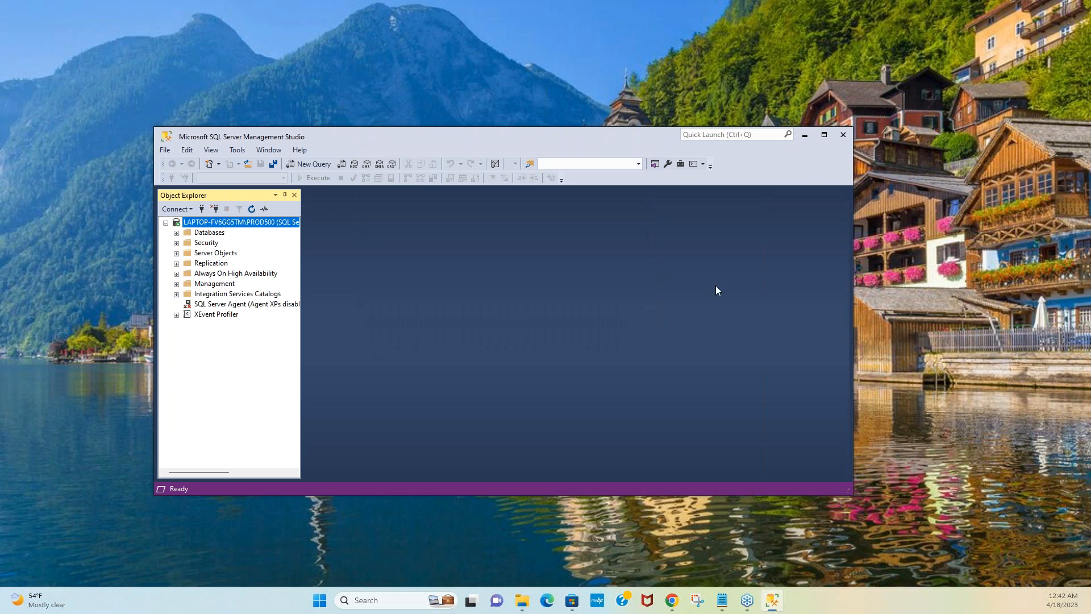
Step: Maximize SSMS, expand Databases to show DWConfiguration, DWDiagnostics and DWQueue, and widen Object Explorer
click(824, 135)
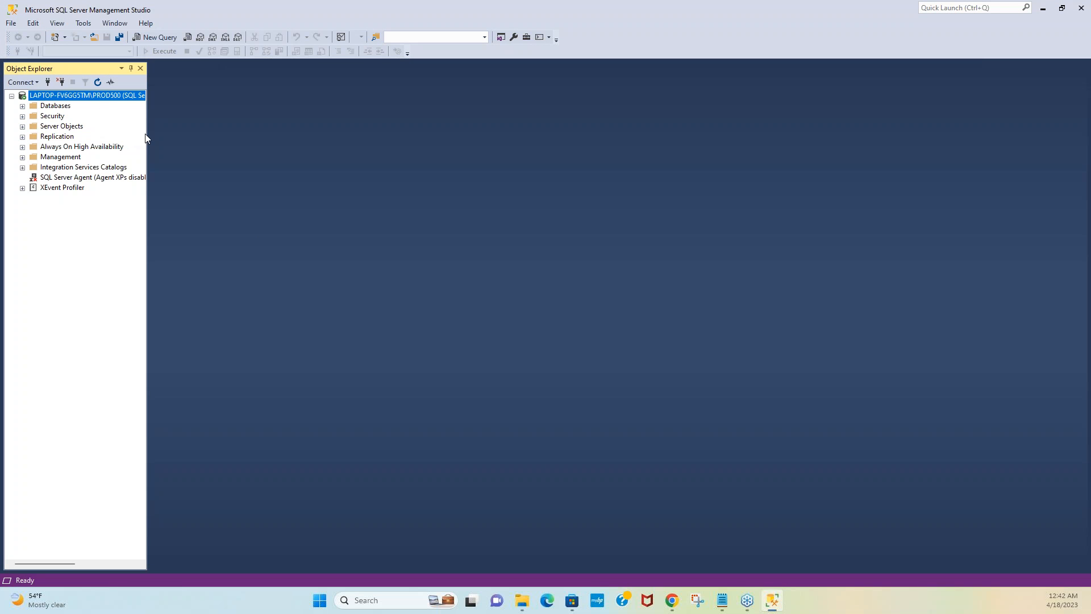
click(22, 106)
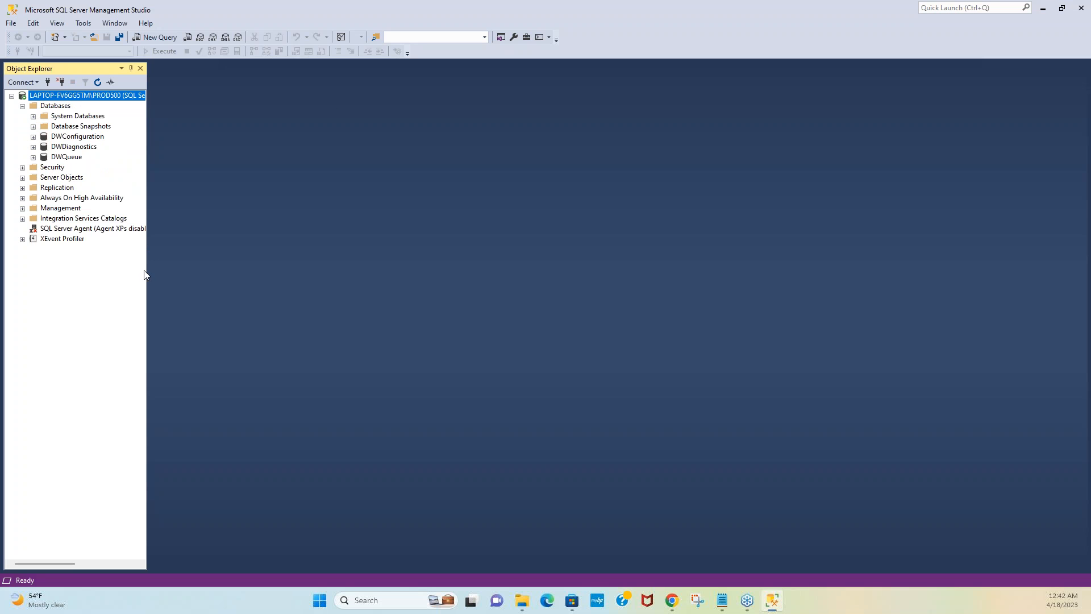
drag(150, 269, 309, 268)
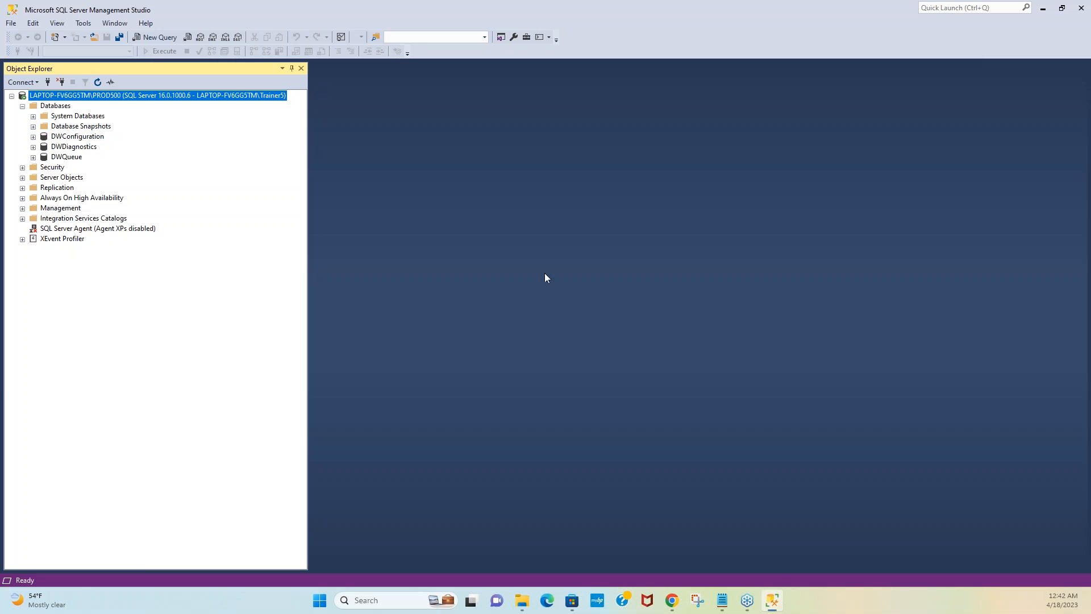